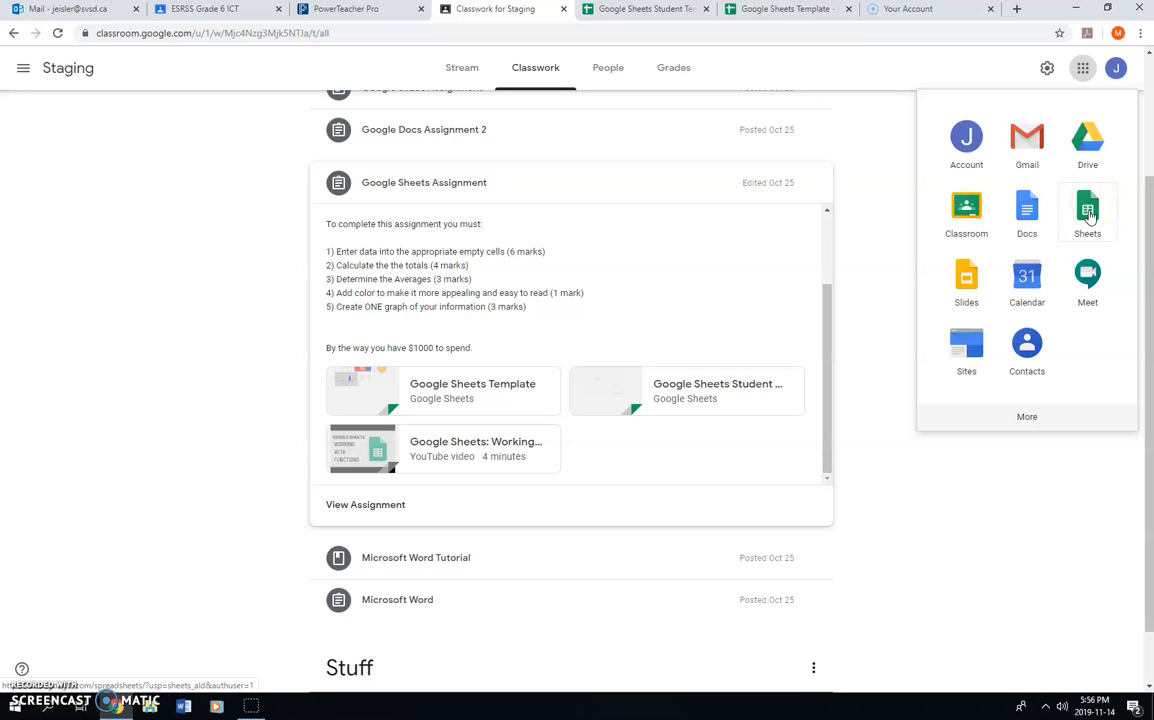
Step: Reopen the Google Sheets Assignment details on the Classwork page and read the instructions from the start
click(880, 297)
click(408, 183)
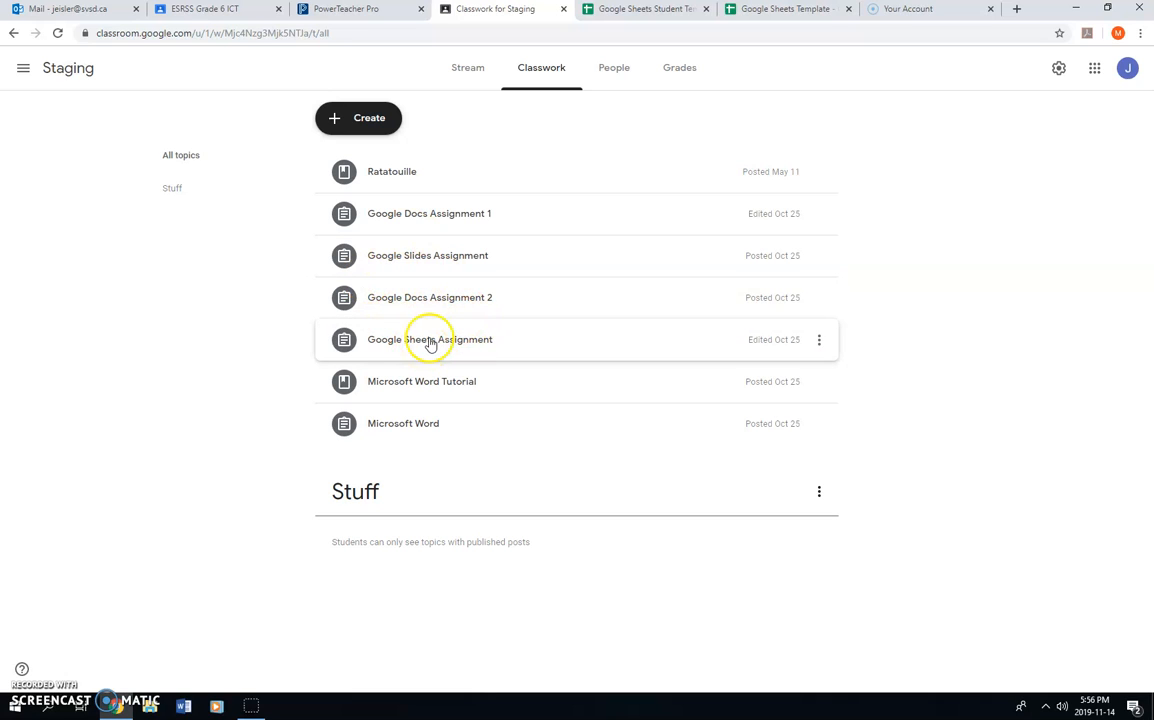
click(430, 343)
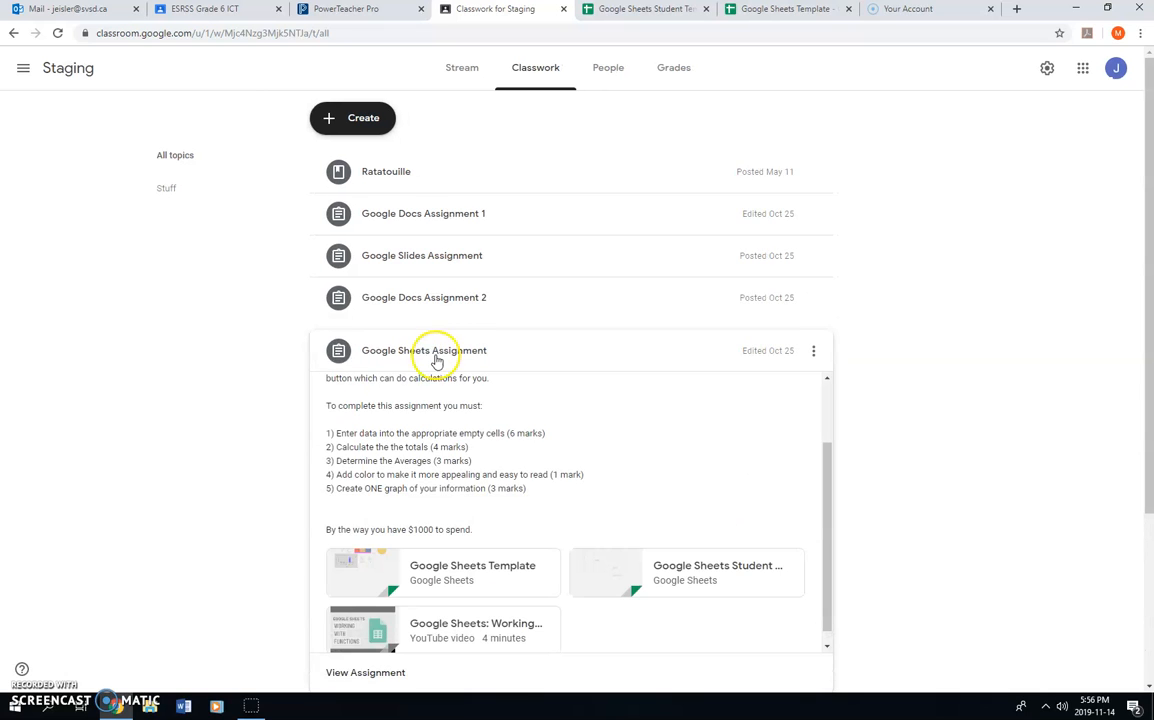
scroll(400, 290, up, 2)
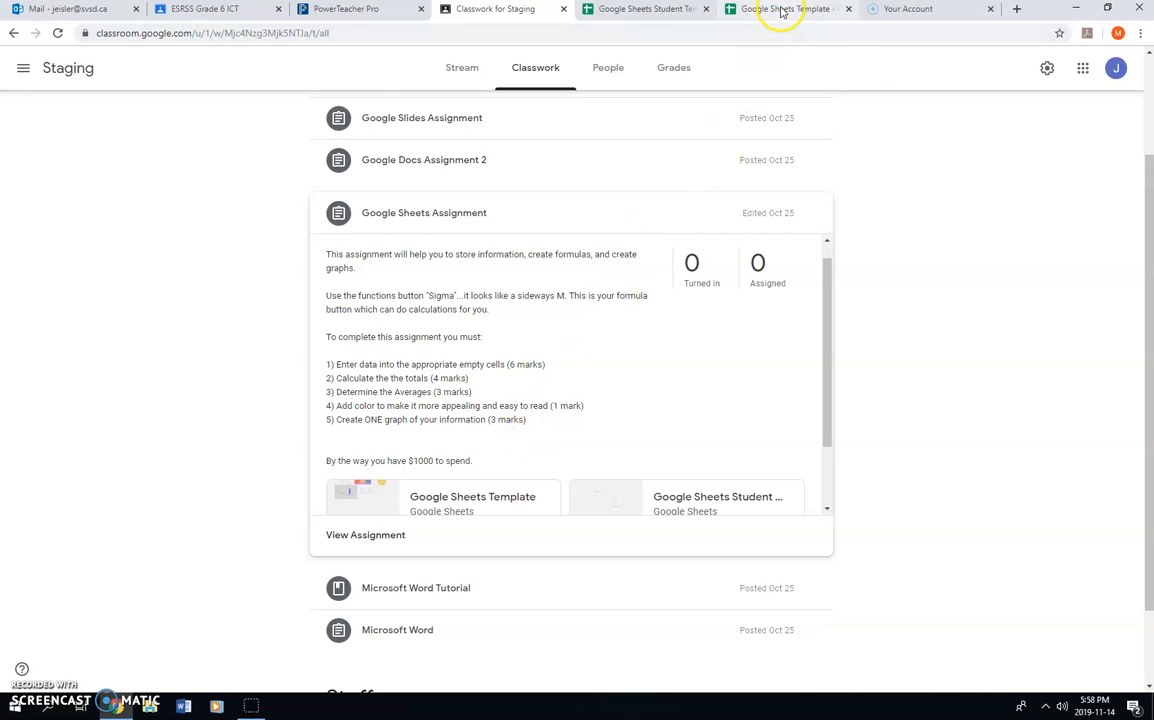
Step: Compare the blank Google Sheets Student Template with the filled-in Google Sheets Template
click(670, 10)
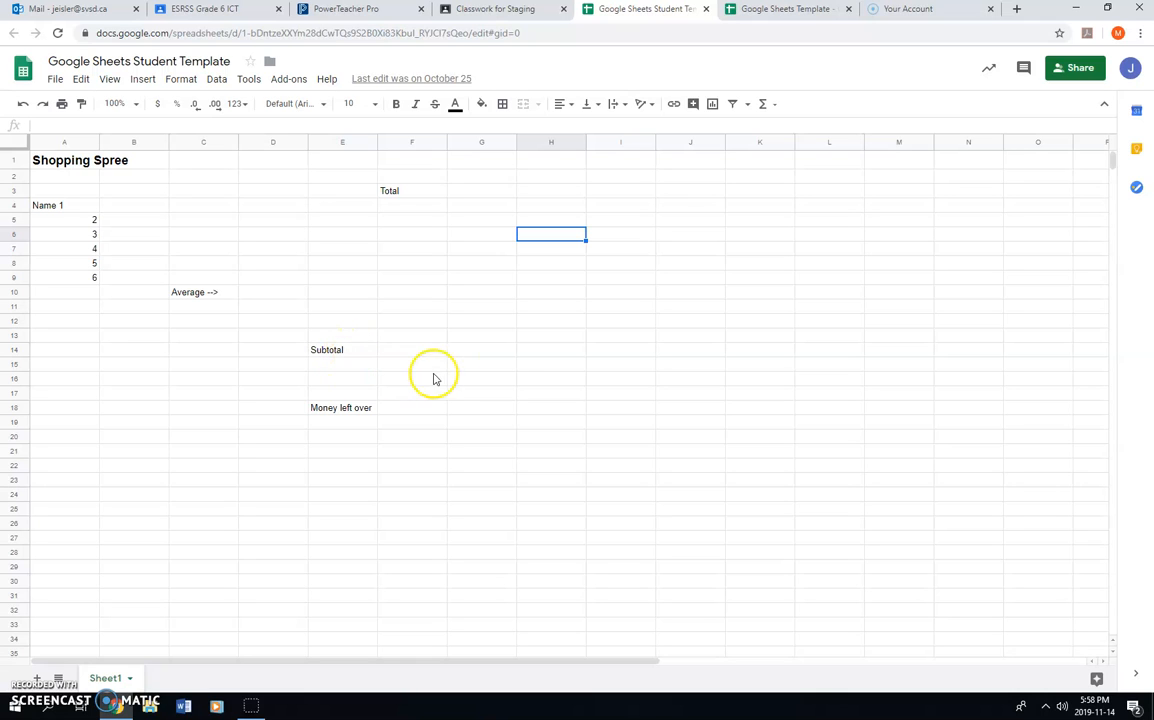
click(787, 10)
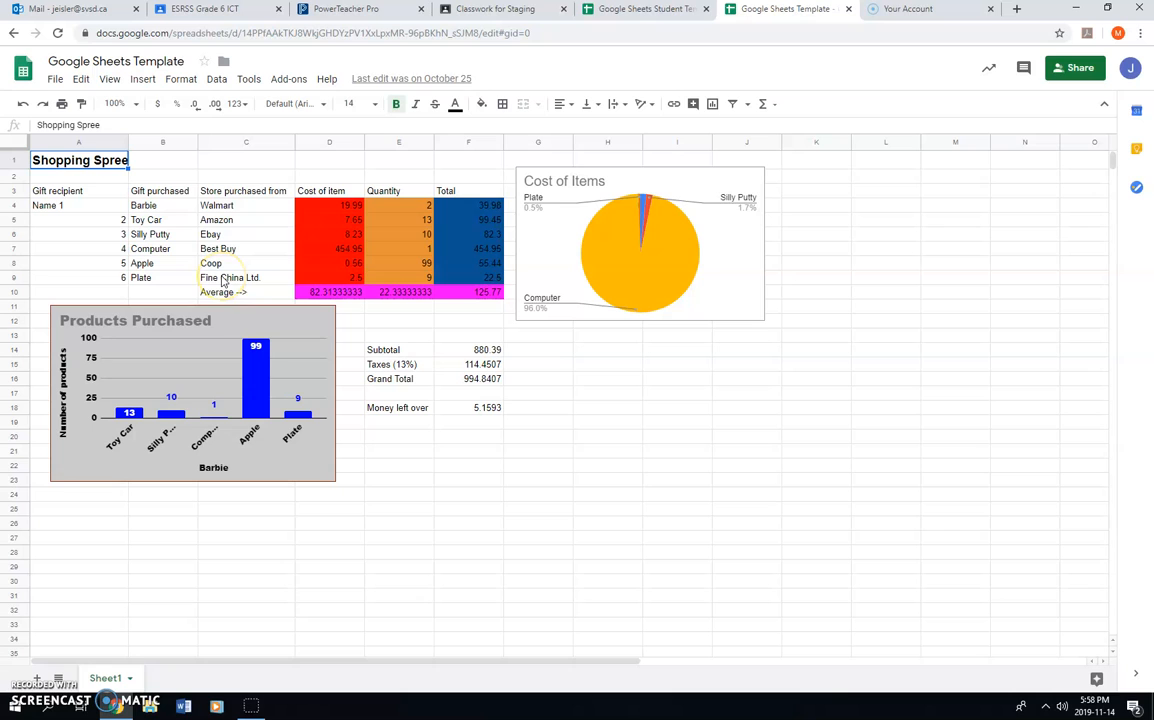
click(645, 10)
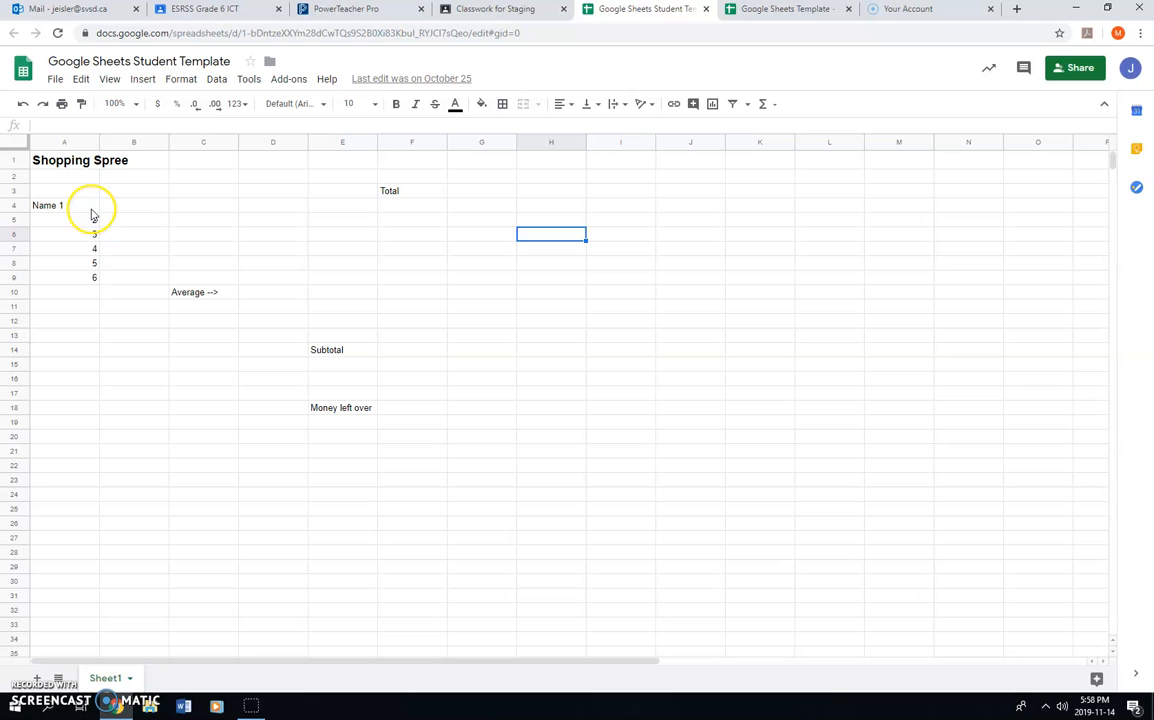
click(785, 9)
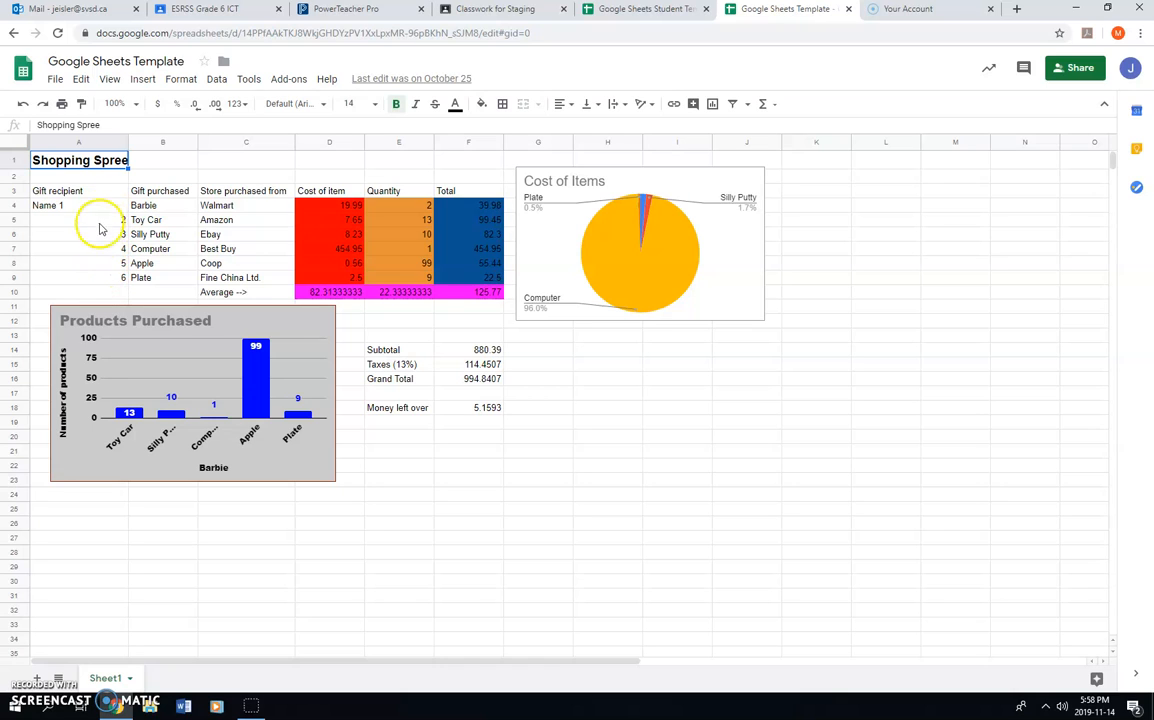
click(646, 10)
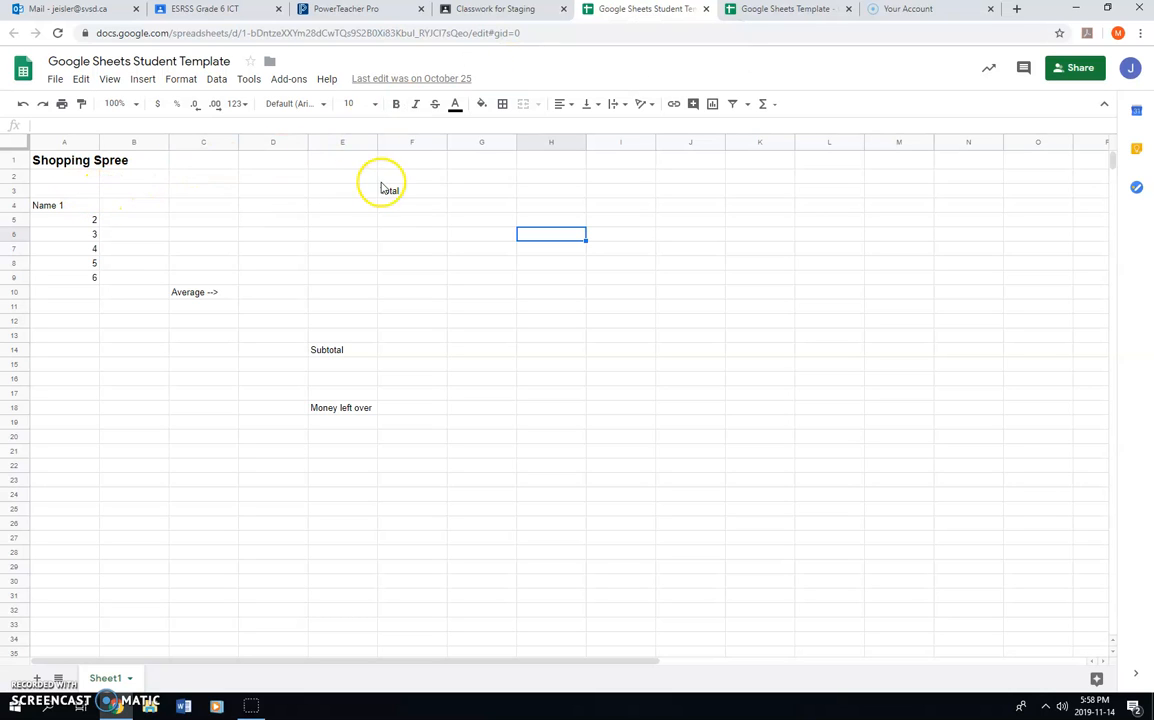
Step: Copy the header row A3:F3 from the Google Sheets Template and paste it at A3 of the Google Sheets Student Template
click(785, 9)
drag(88, 195, 441, 194)
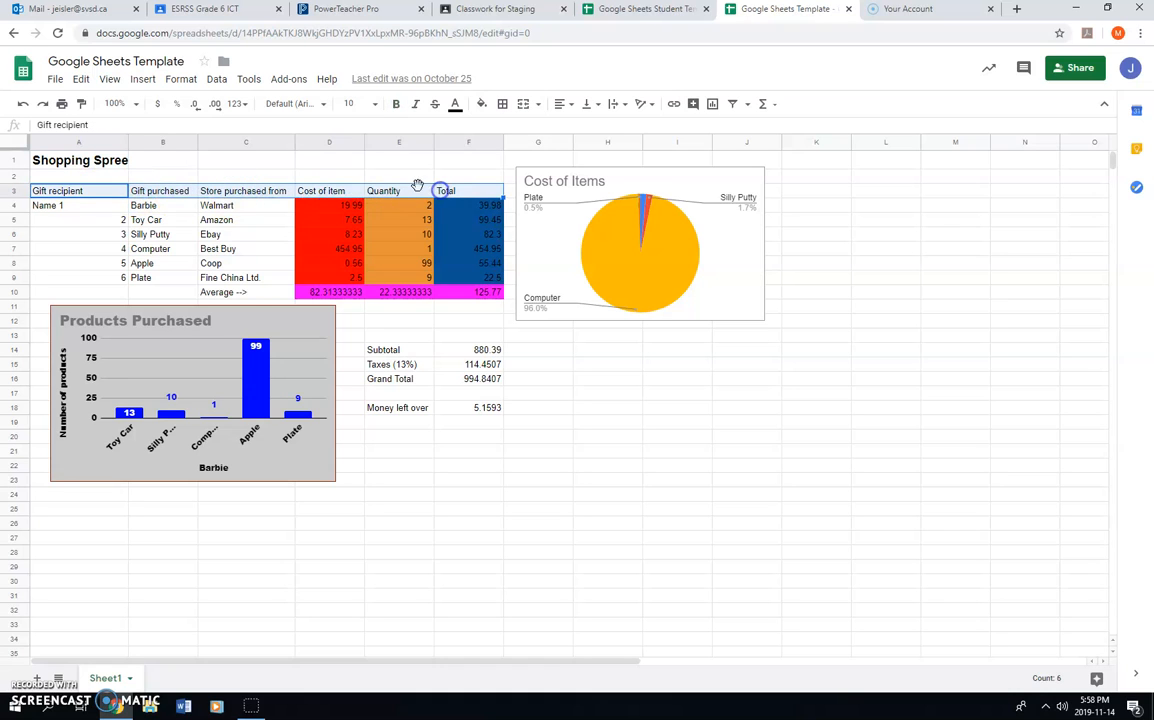
right_click(110, 193)
click(124, 227)
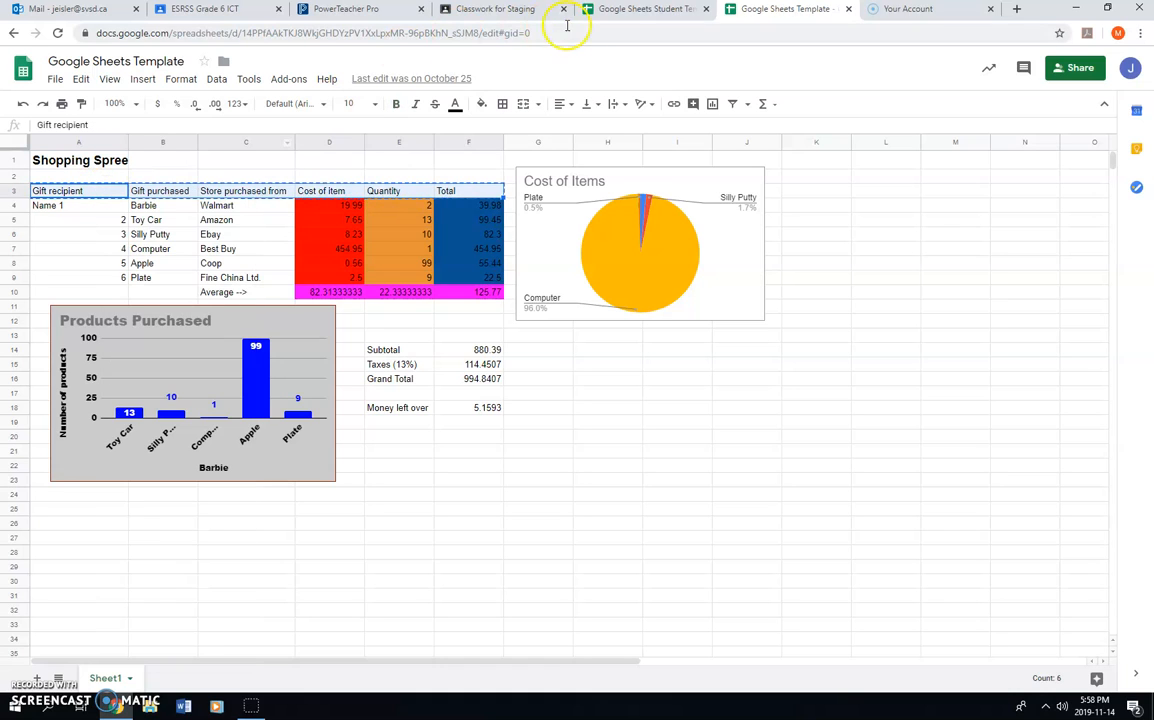
click(618, 15)
right_click(76, 193)
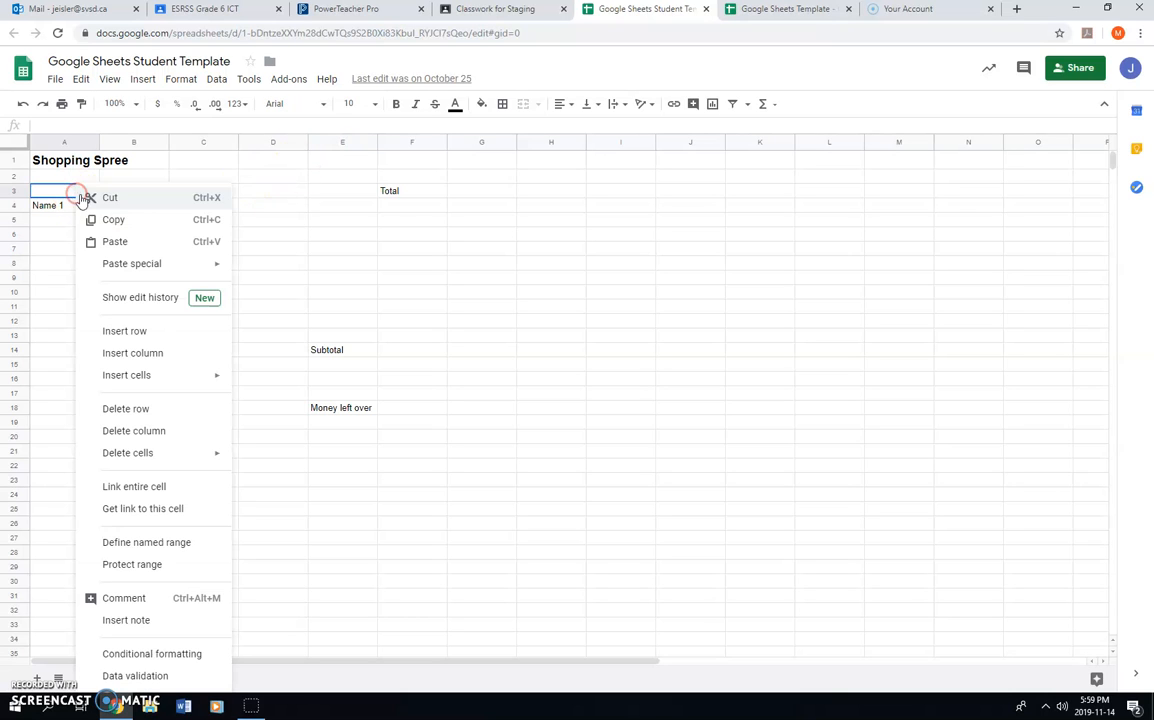
click(128, 242)
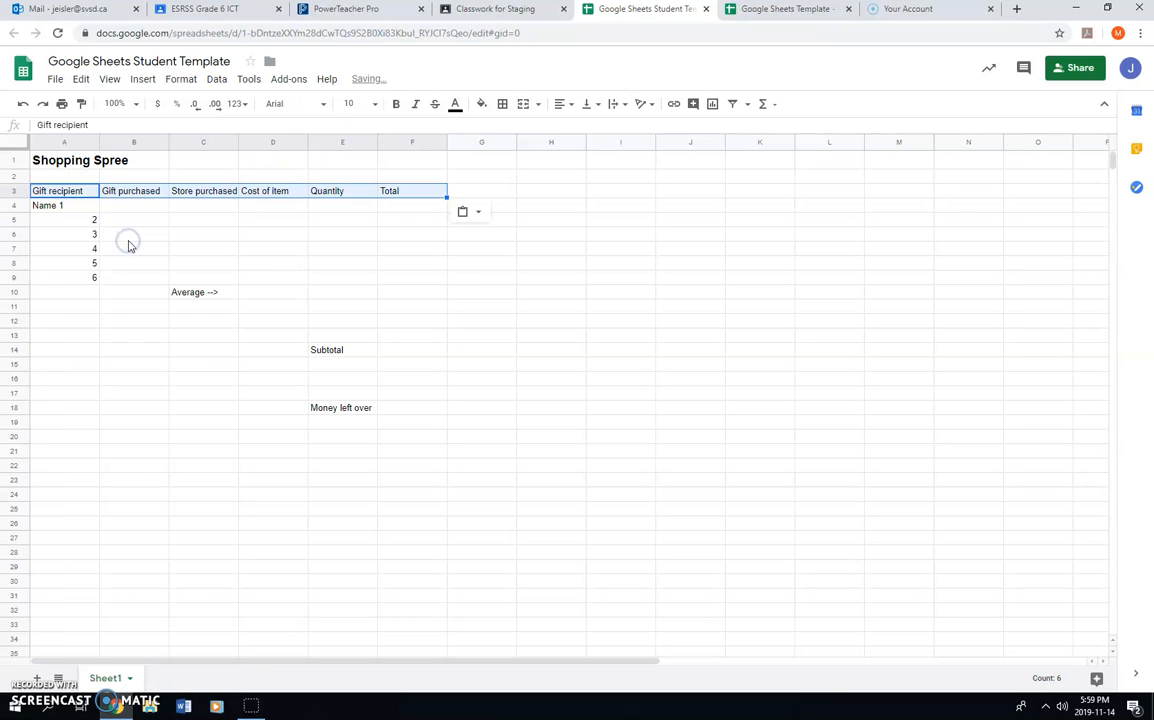
click(440, 248)
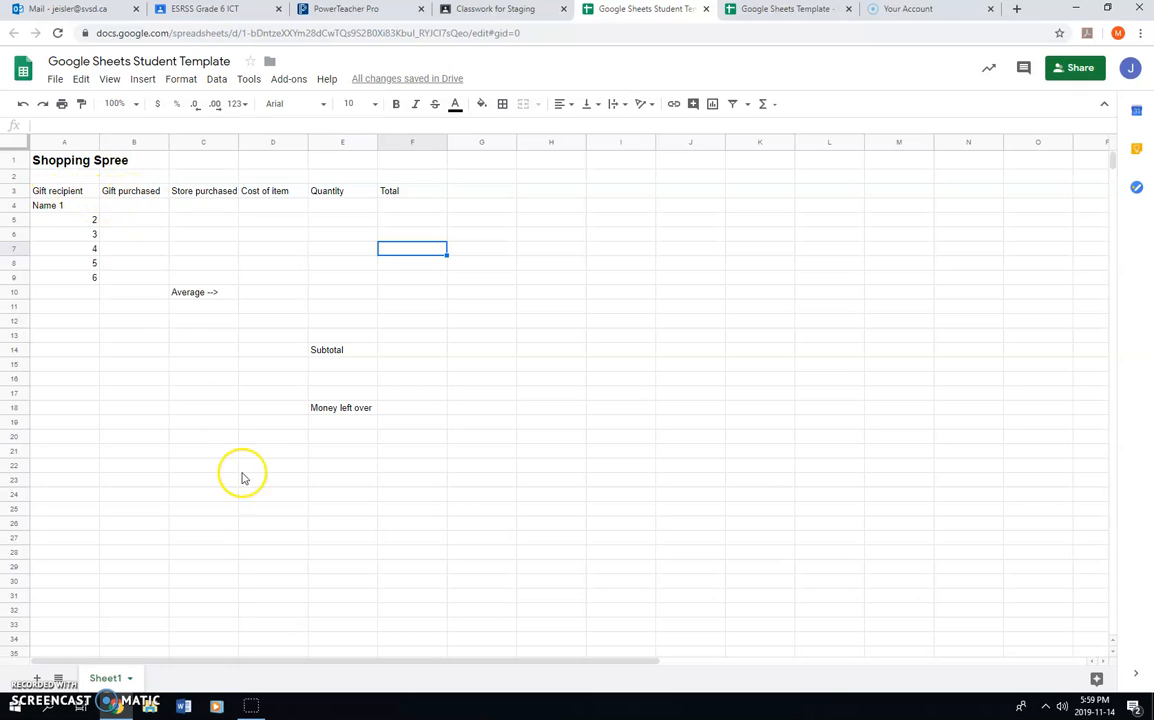
Step: Examine the Total column in the filled-in Google Sheets Template and return to the Student Template
click(30, 682)
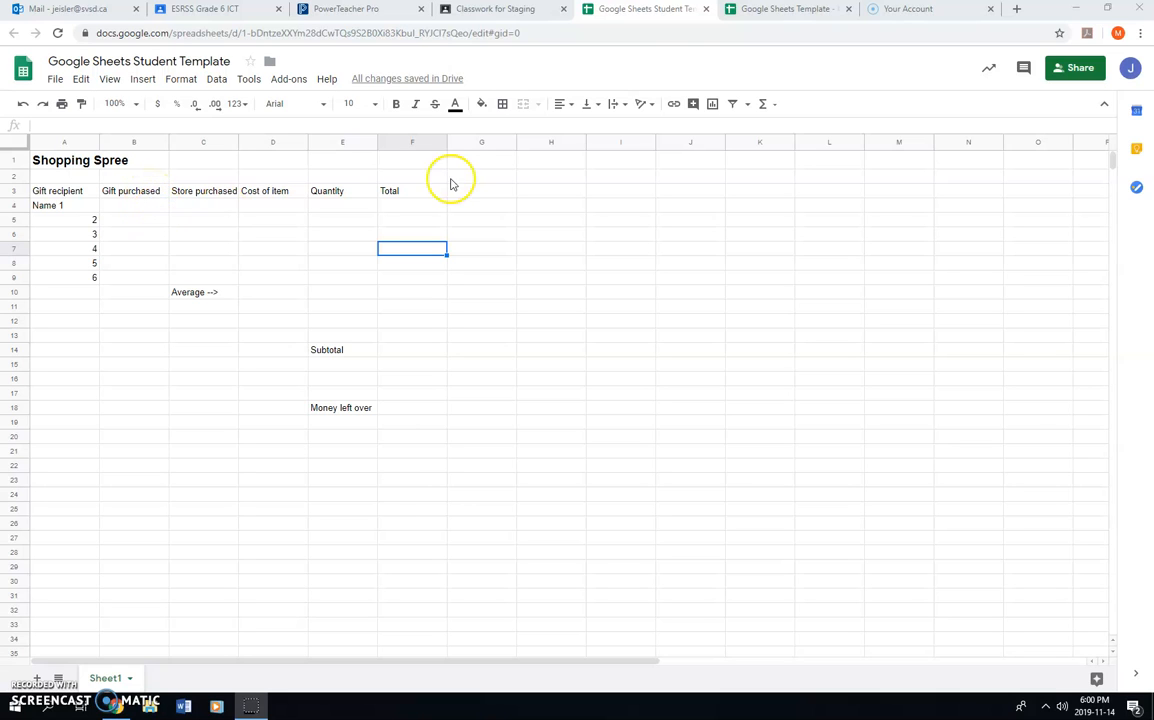
click(766, 12)
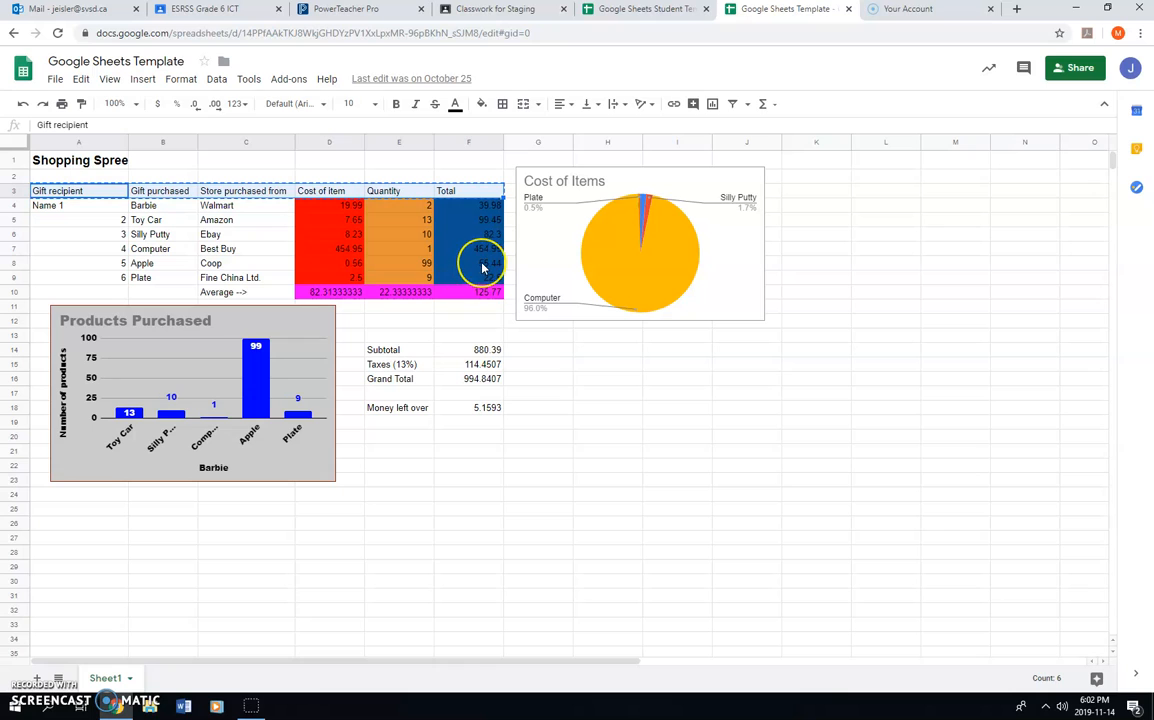
click(647, 12)
Step: Enter a cost of 42.32 in D4 and a quantity of 4 in E4 for the first gift recipient
click(285, 207)
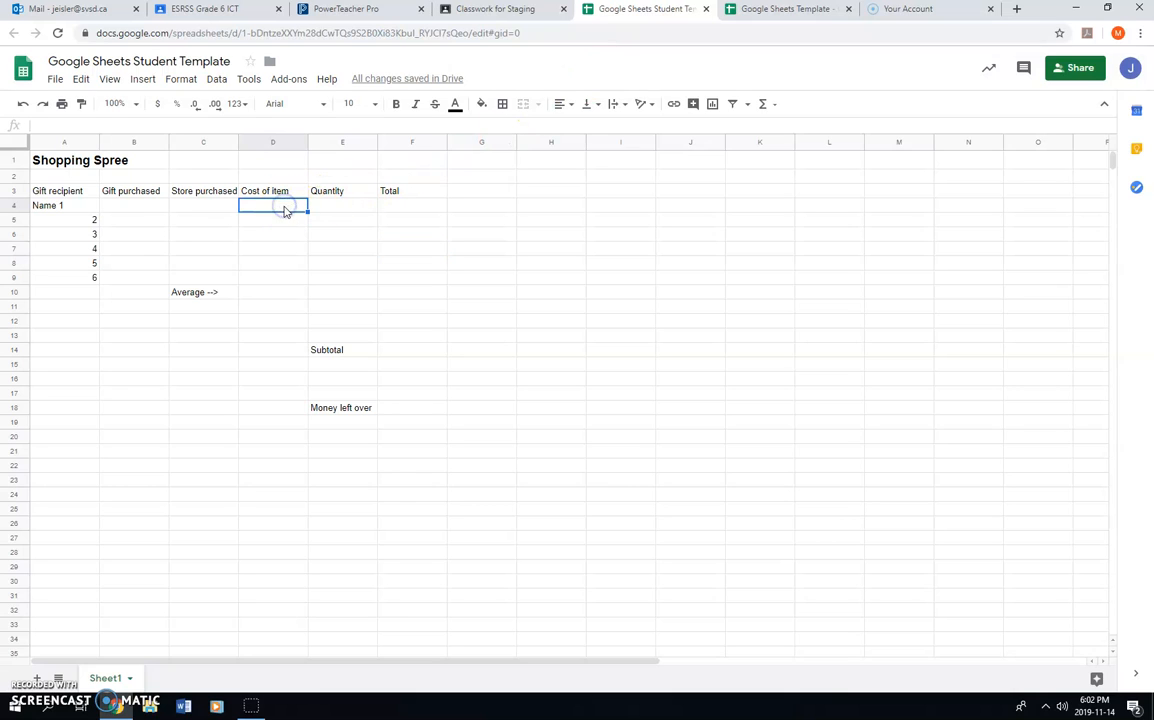
text(424)
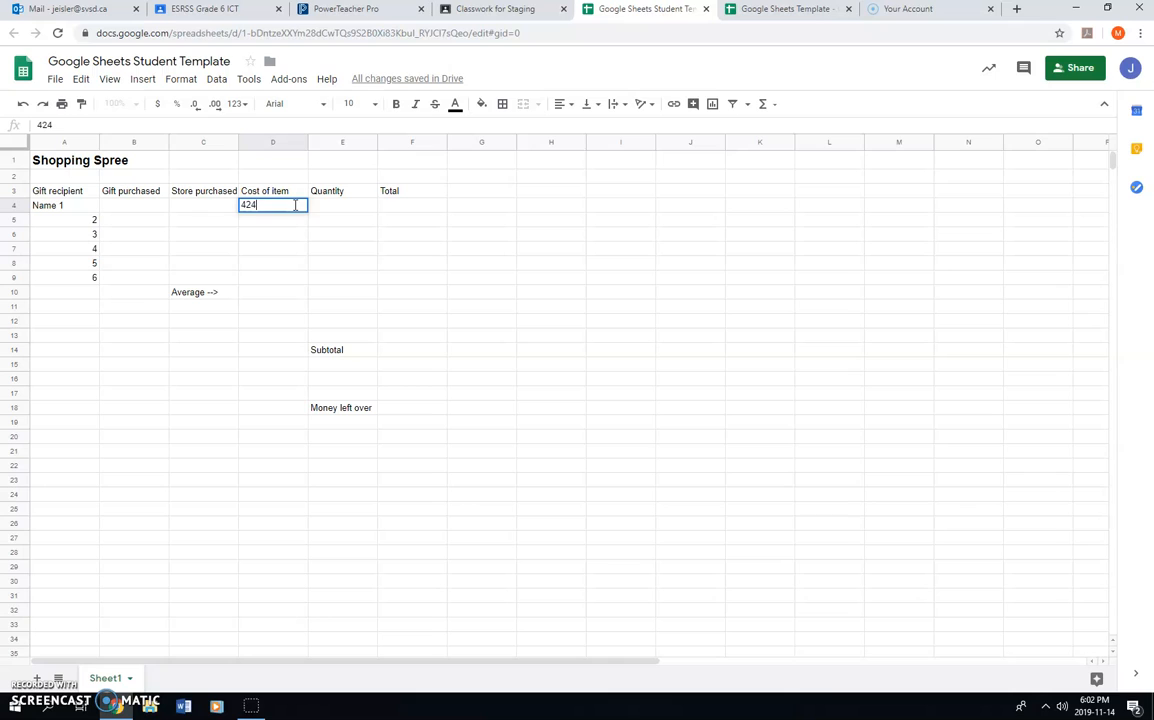
key(BackSpace)
text(.32)
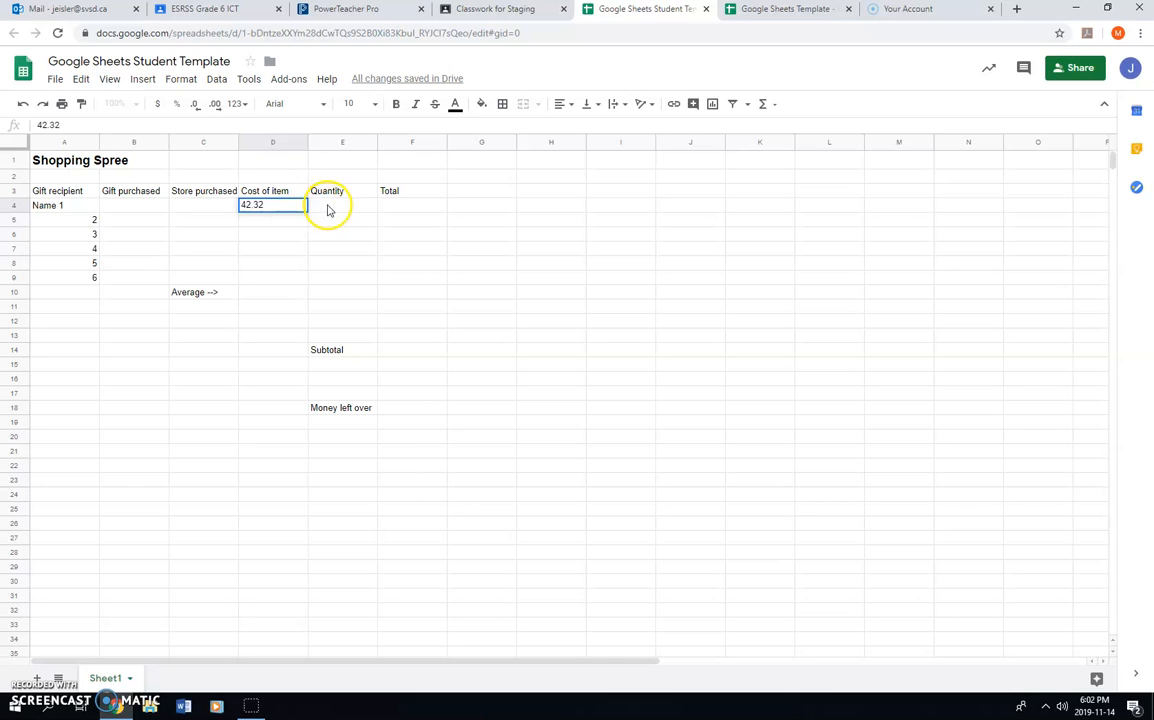
click(327, 207)
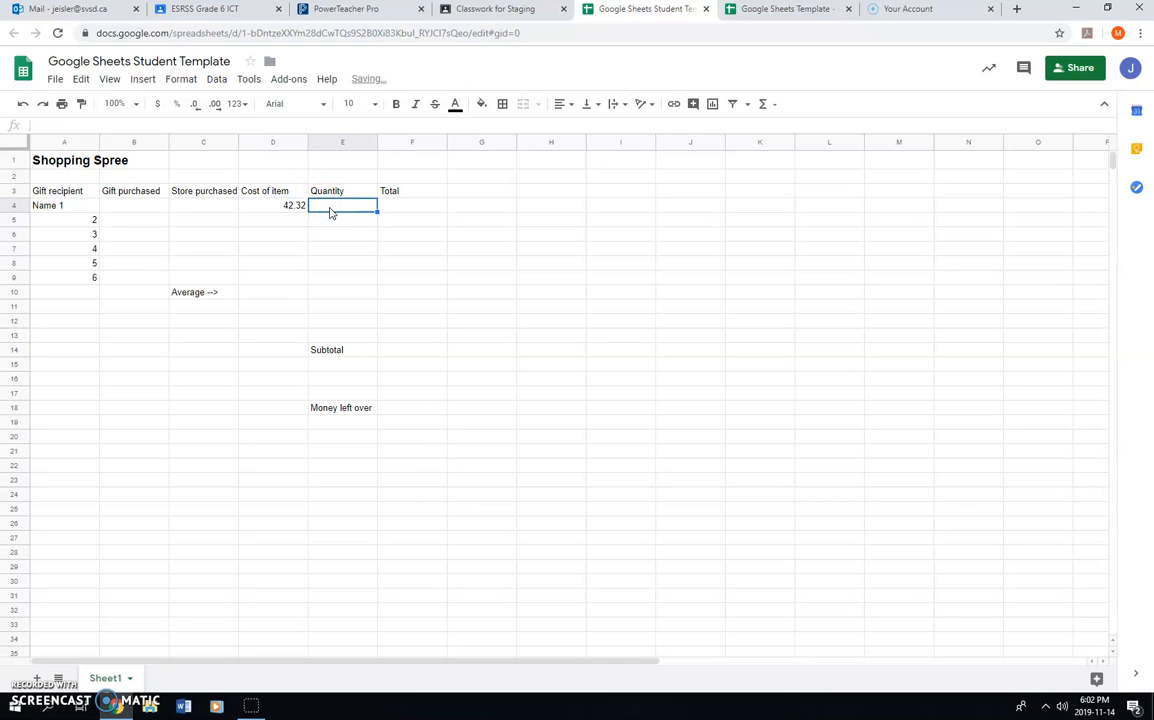
text(4)
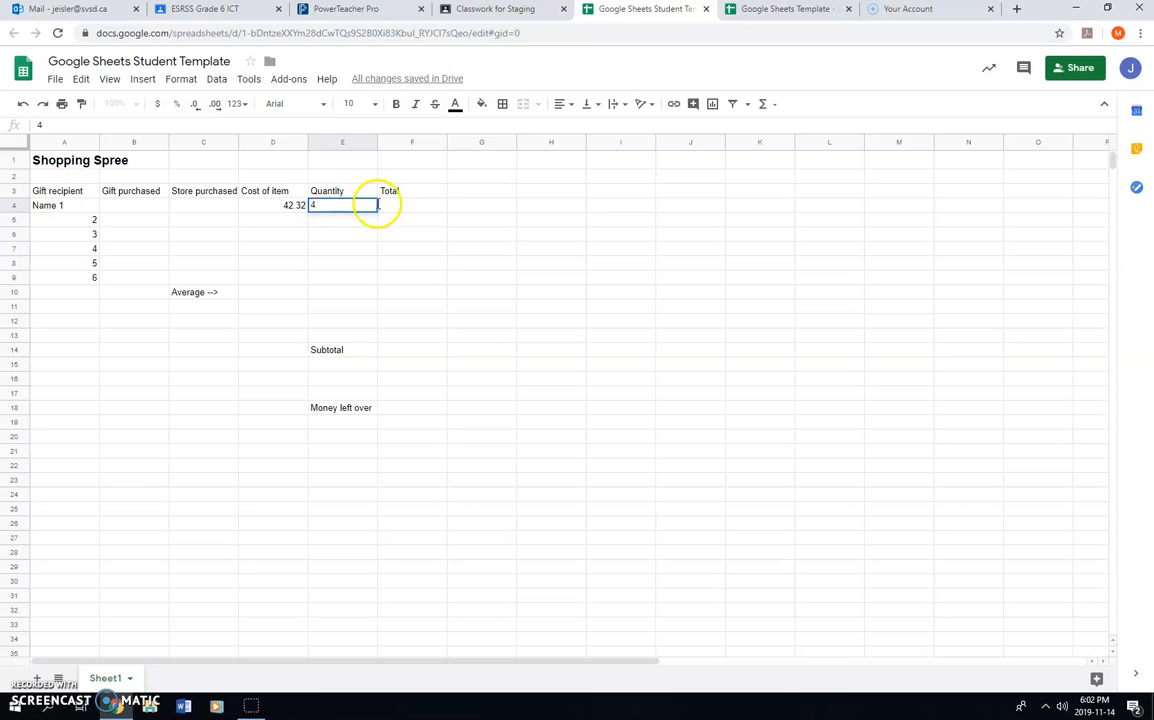
click(402, 209)
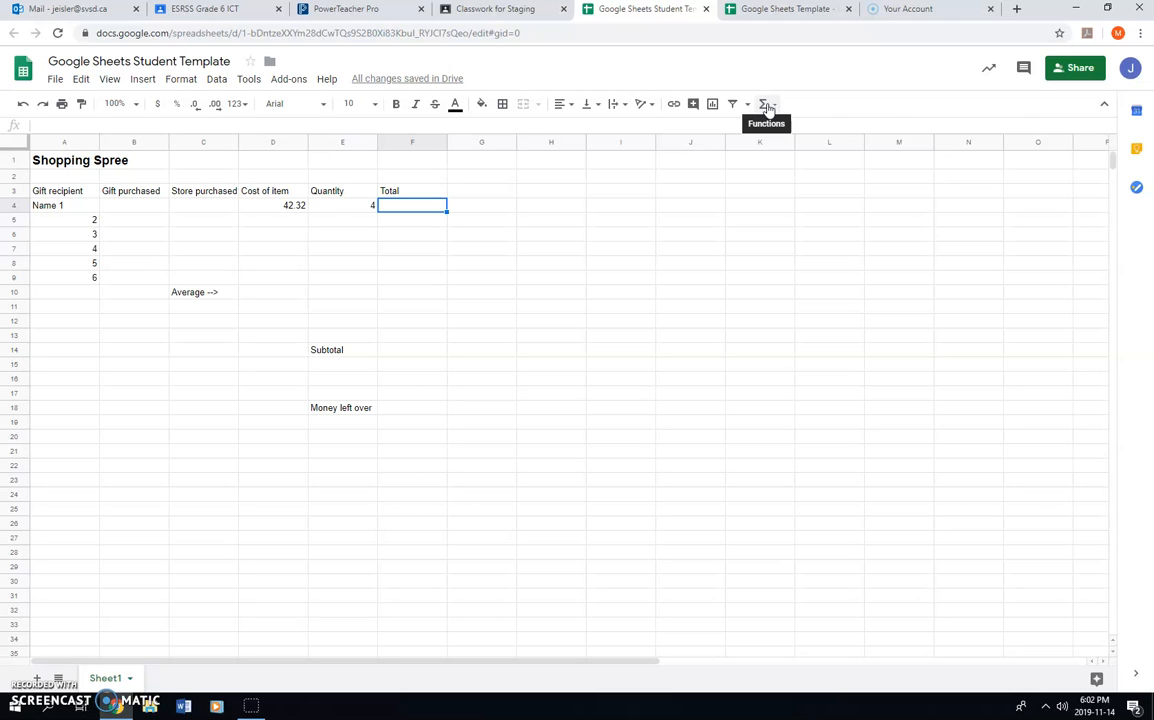
Step: Try a SUM of the range D4:E4 in Total cell F4 and clear the cell again
click(767, 105)
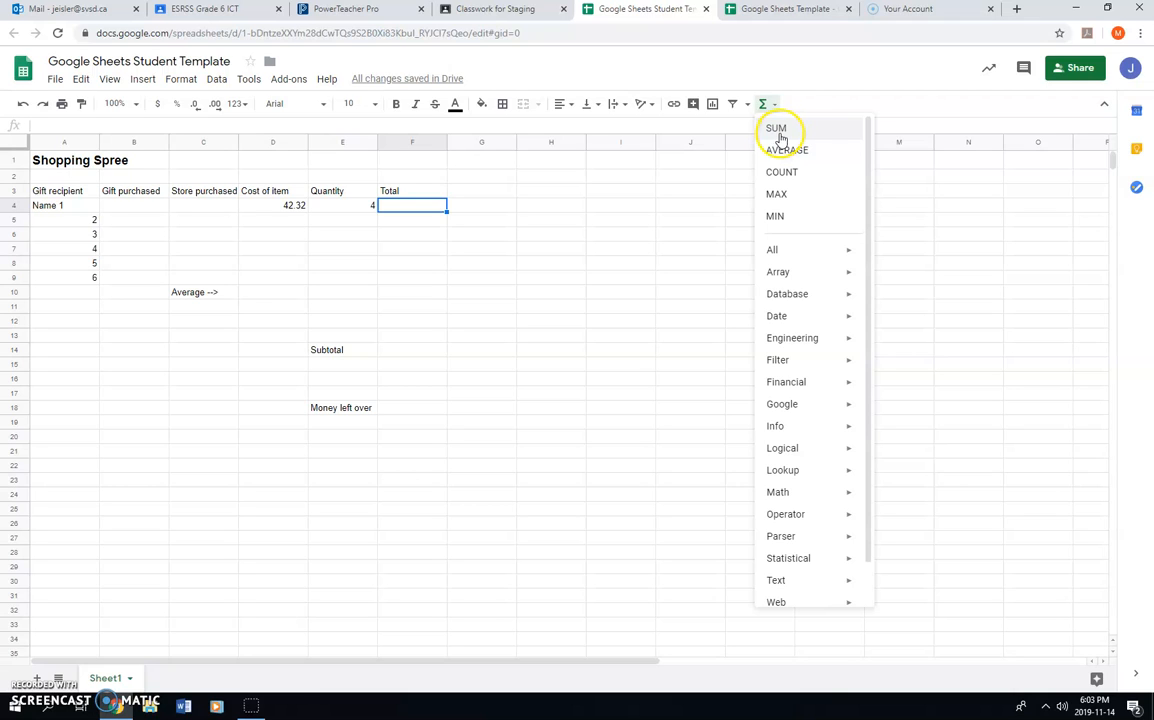
click(783, 139)
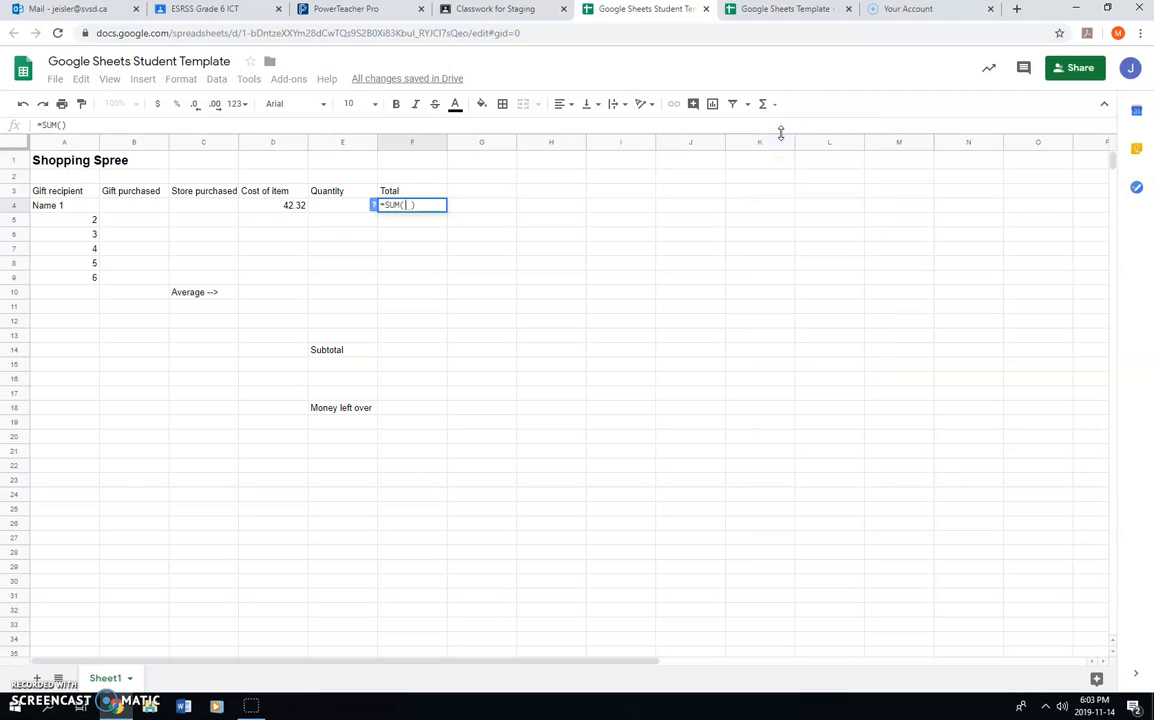
click(287, 207)
drag(287, 207, 334, 209)
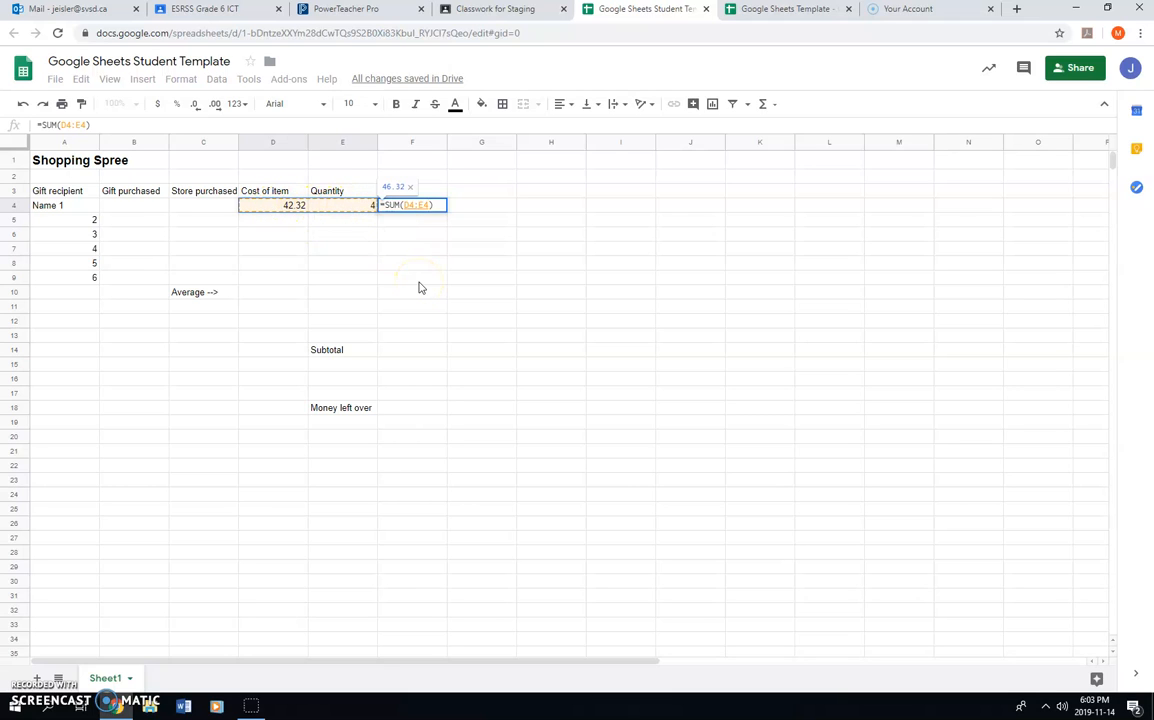
key(Return)
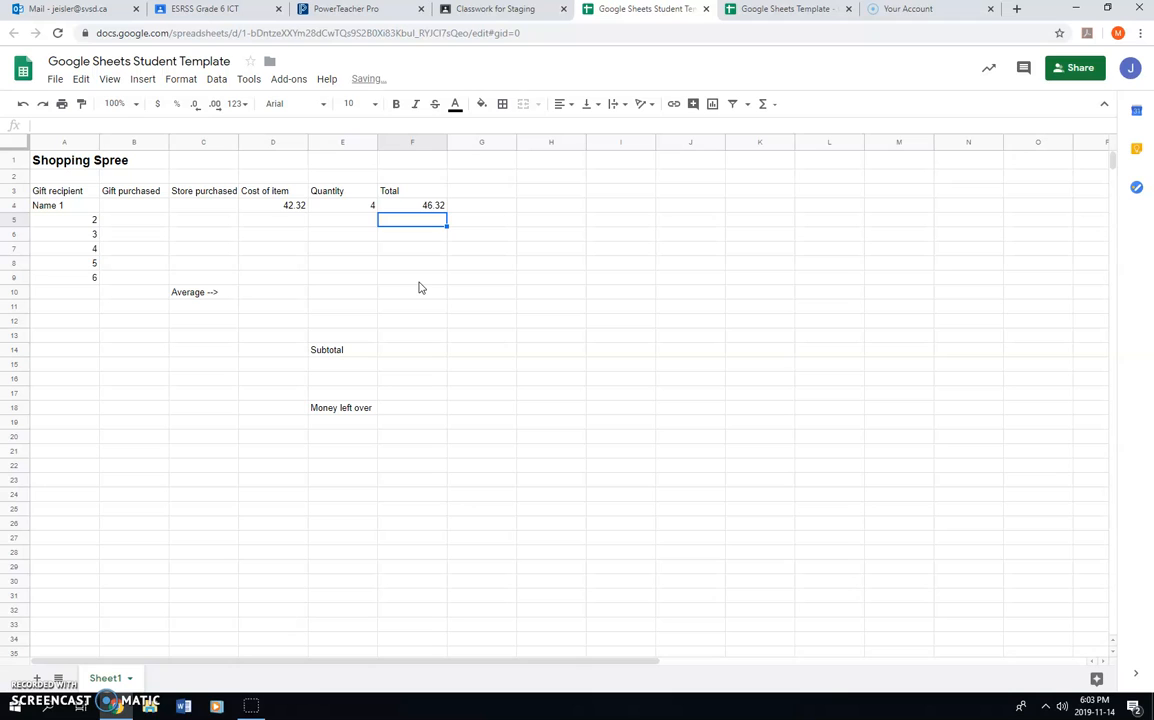
click(434, 207)
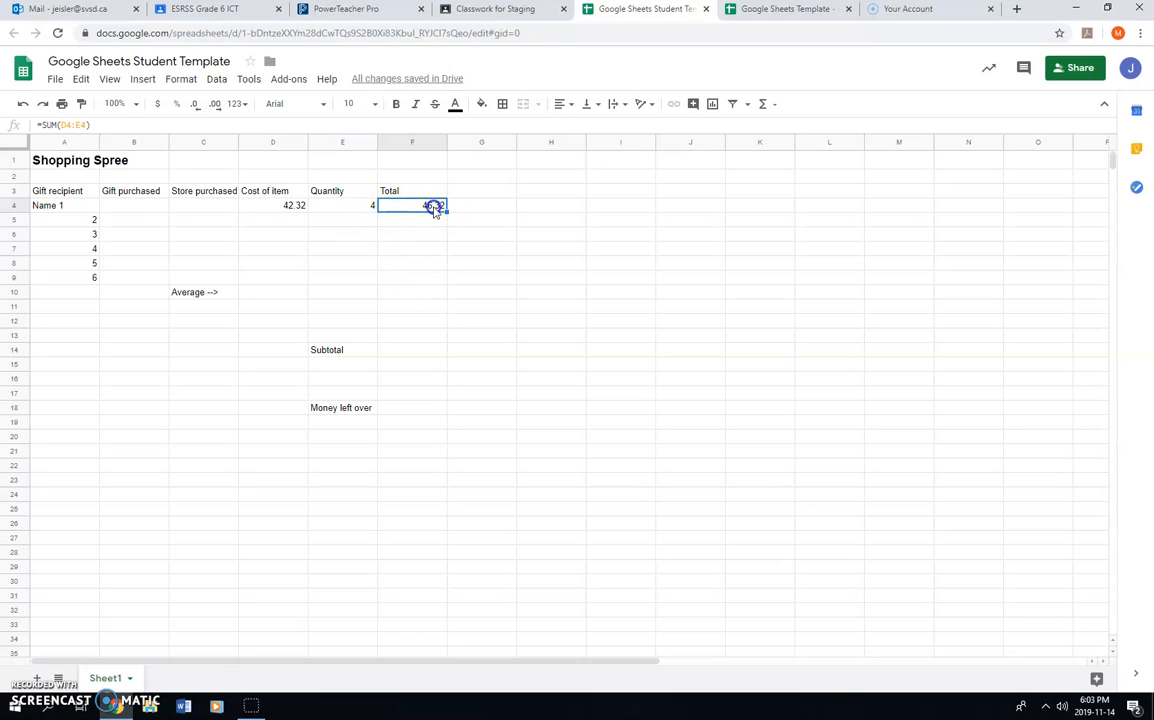
key(Delete)
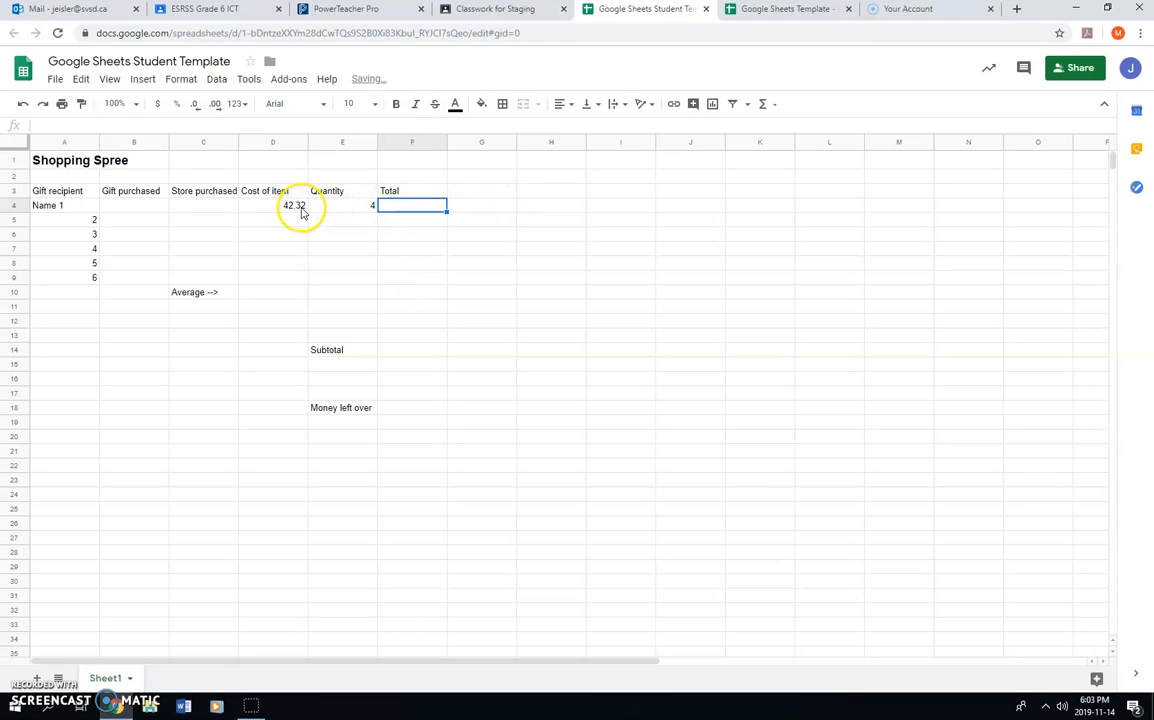
Step: Insert the SUM function in F4 and multiply cost by quantity with =SUM(D4*E4)
click(763, 104)
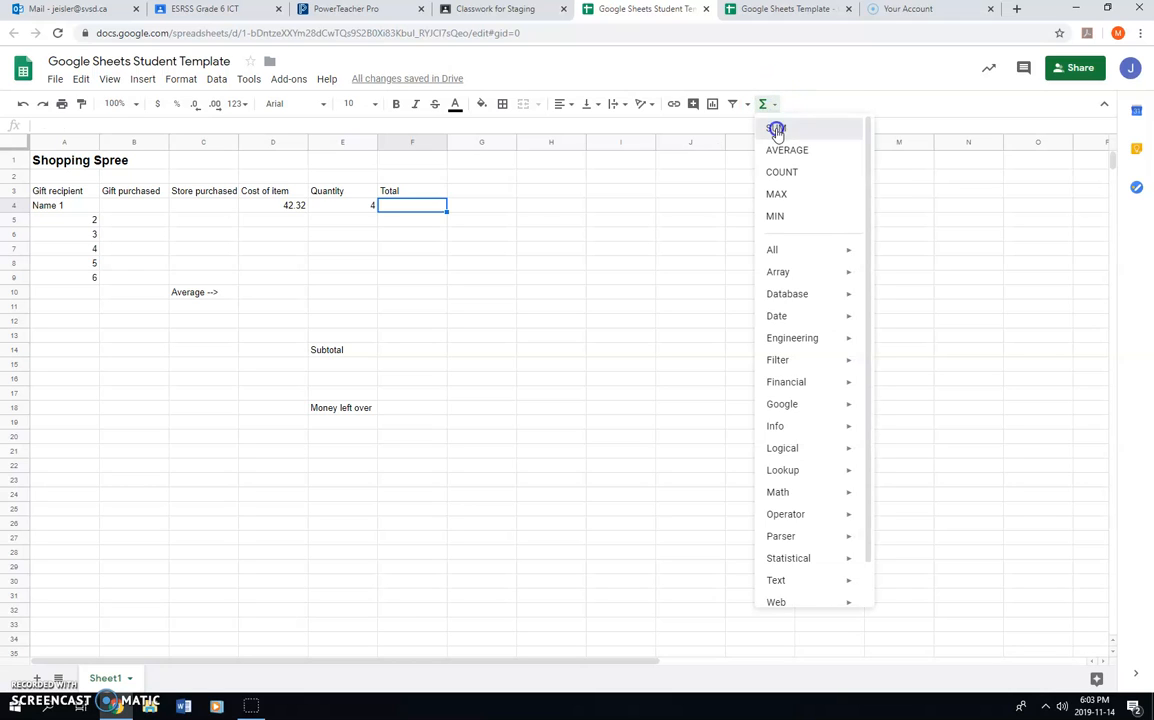
click(776, 130)
click(271, 207)
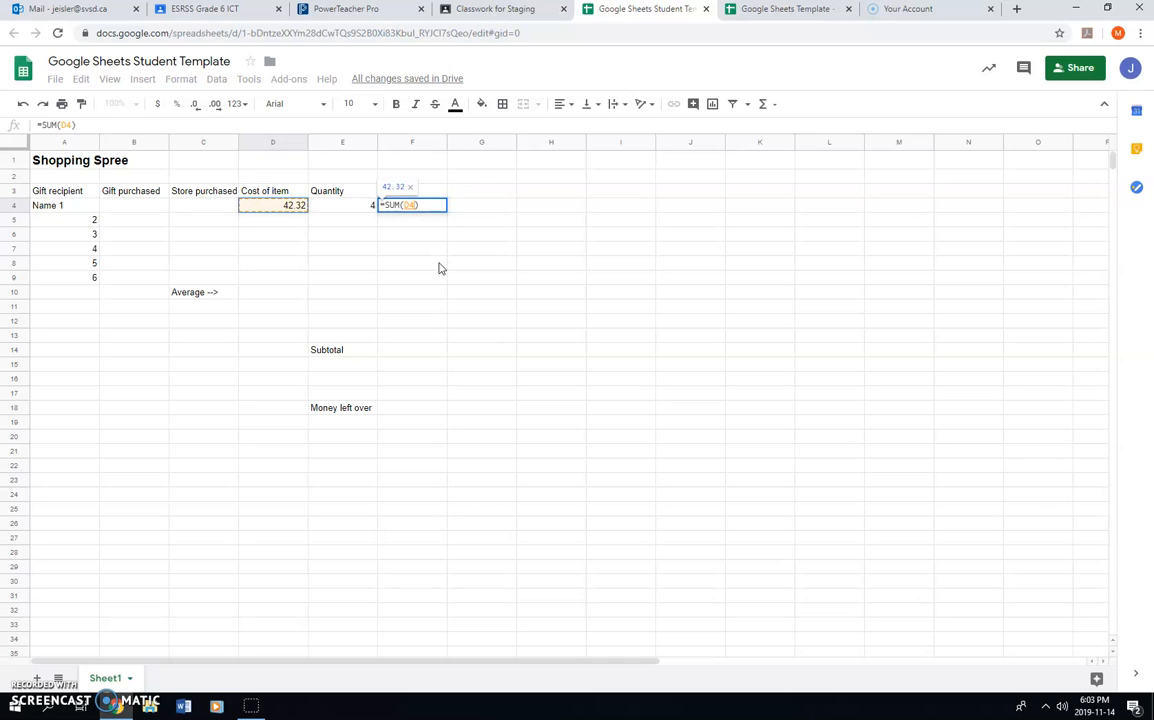
text(*)
click(419, 206)
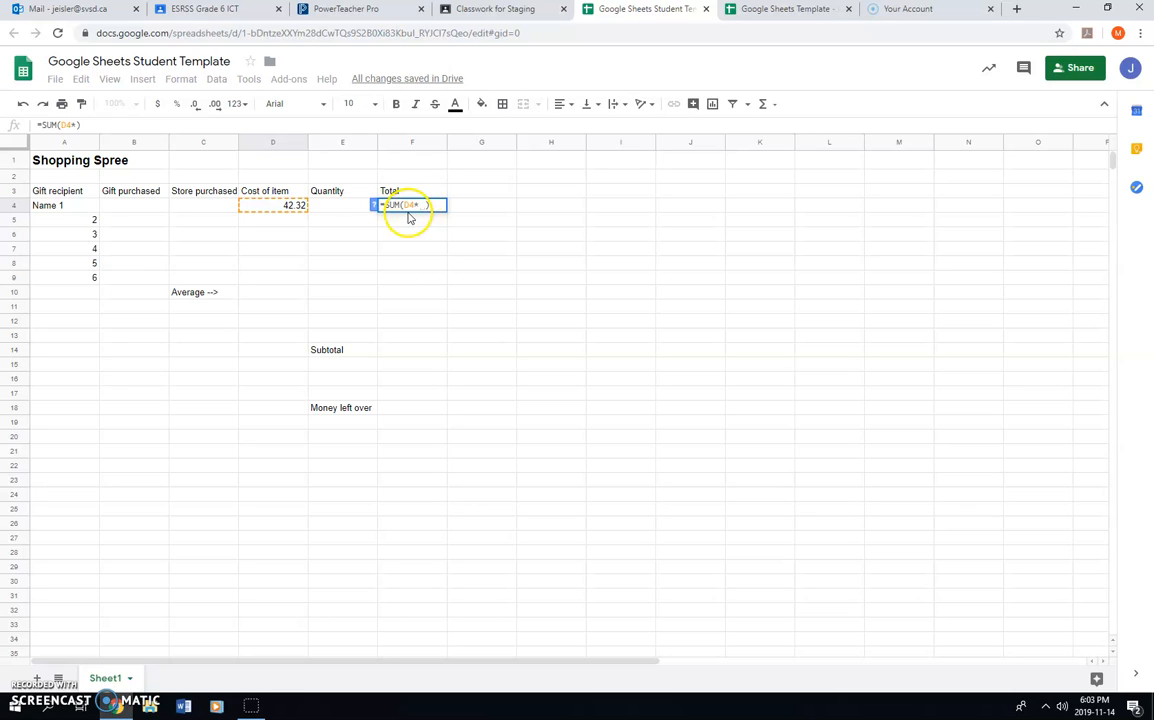
click(343, 209)
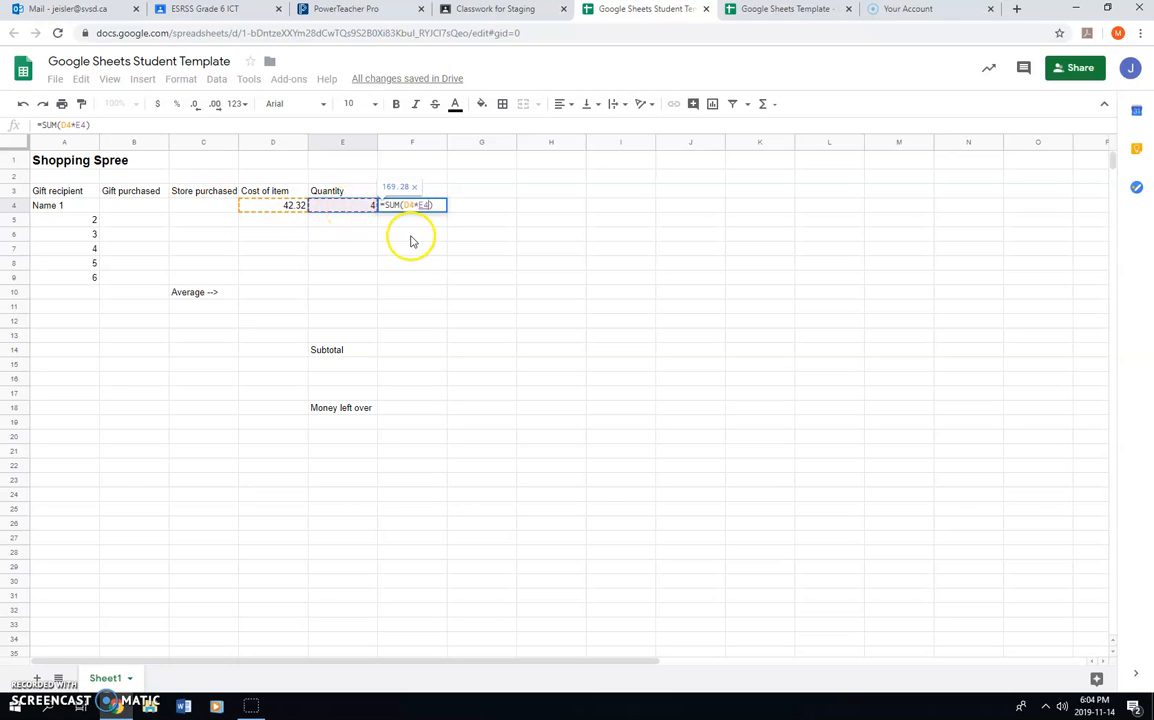
key(Return)
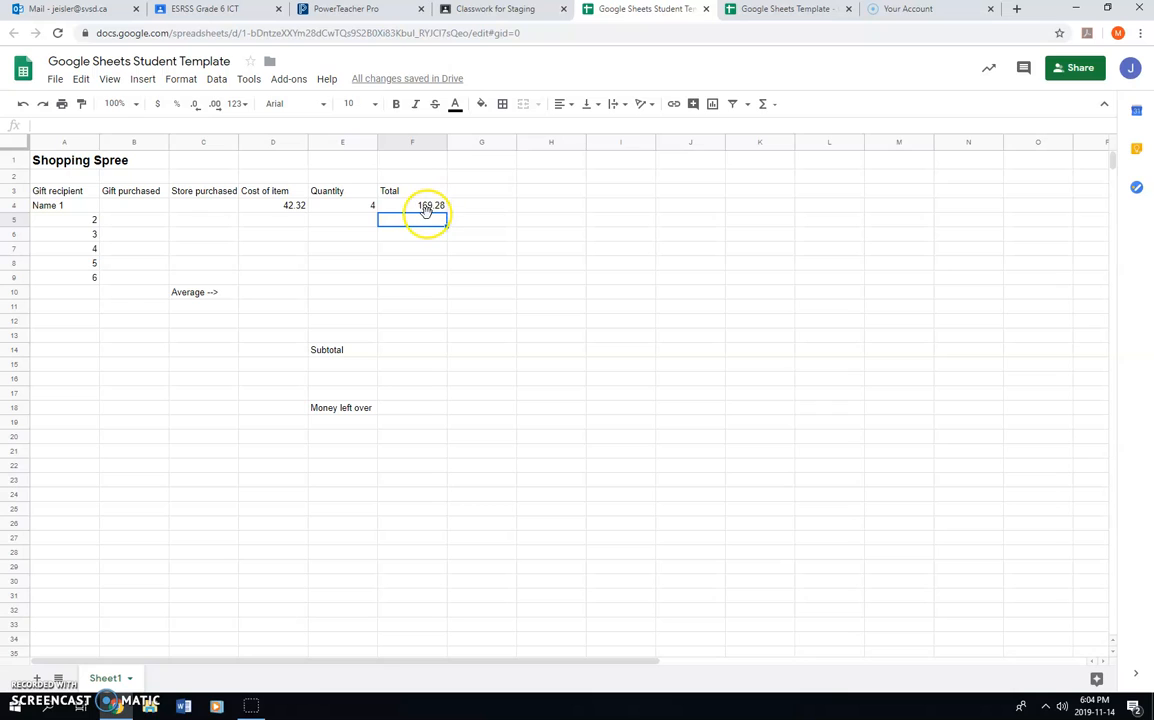
Step: Enter item costs of 57.12, 2.98, 7.65, 3.68 and 101.98 in cells D5 to D9
click(287, 223)
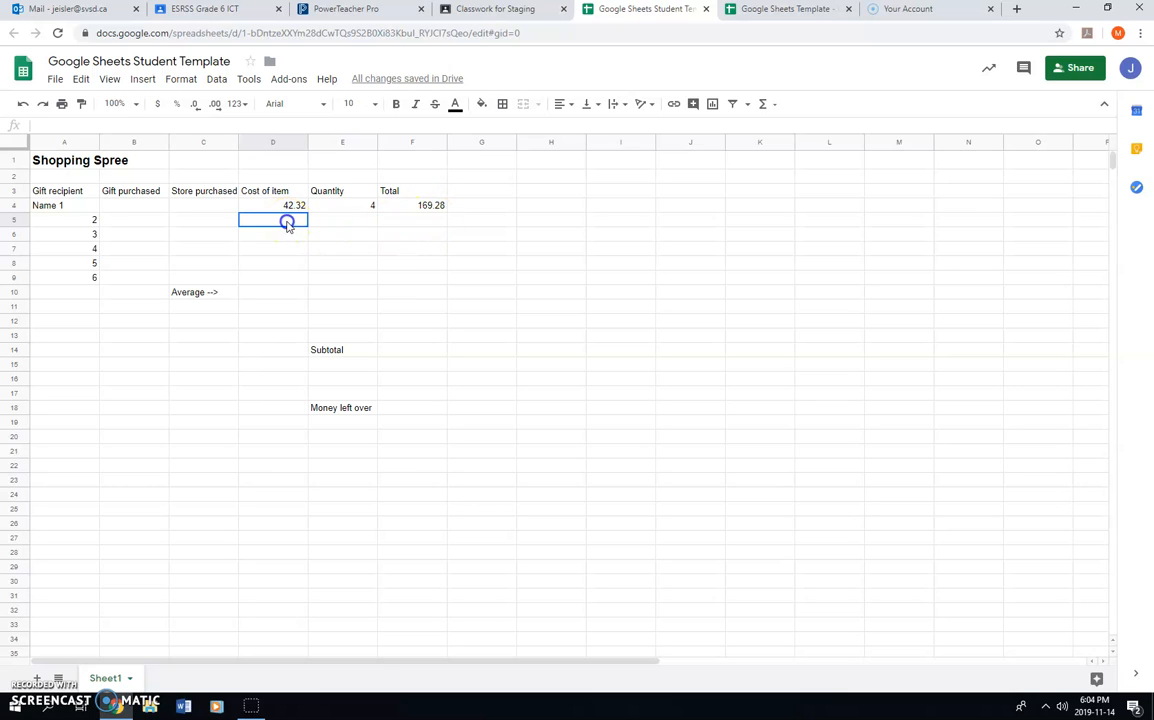
text(57.12)
click(290, 238)
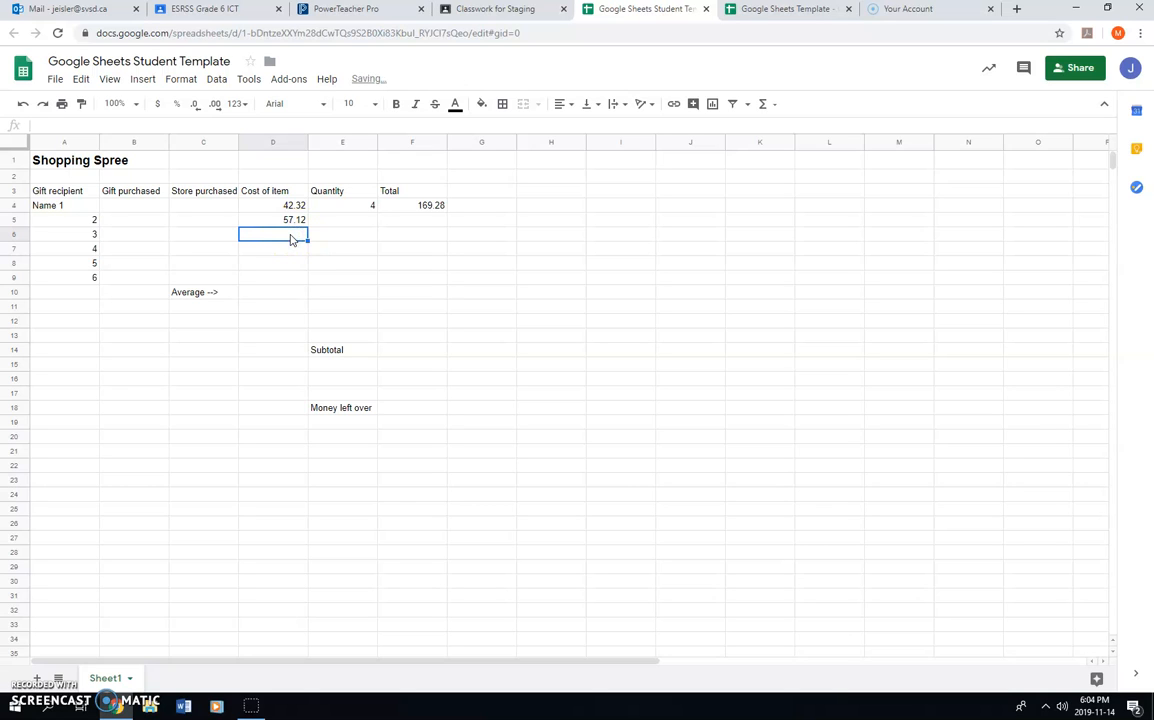
text(2.98)
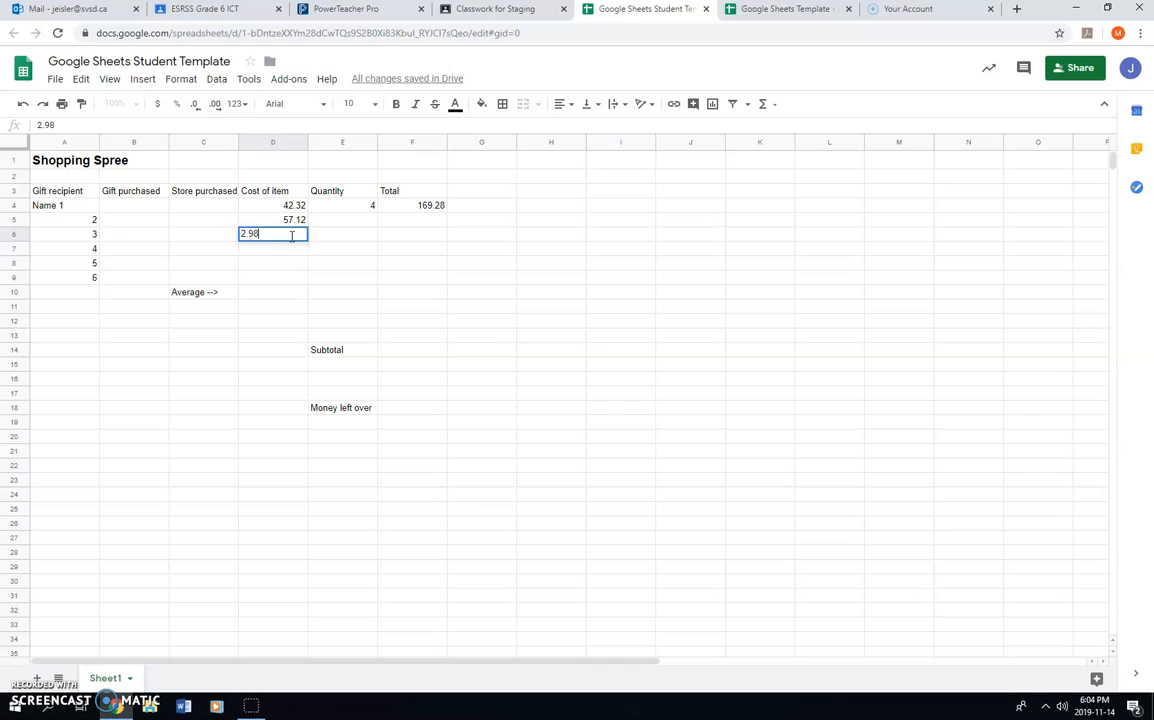
click(297, 250)
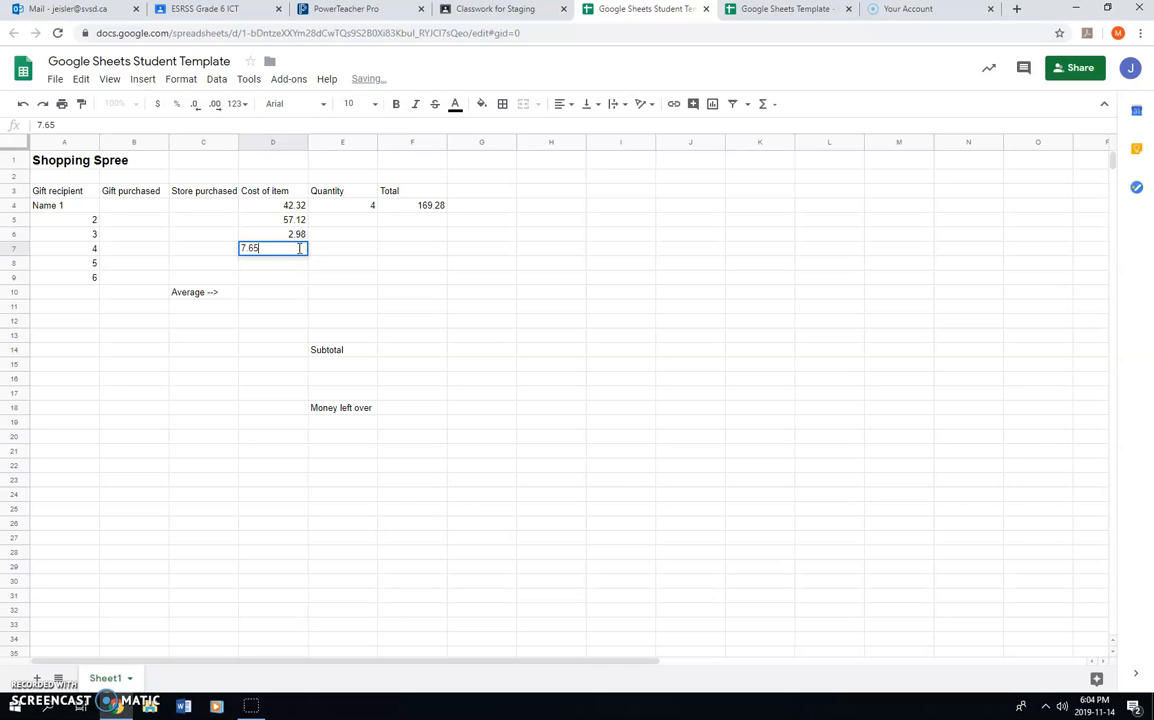
click(297, 263)
text(3.68)
click(300, 279)
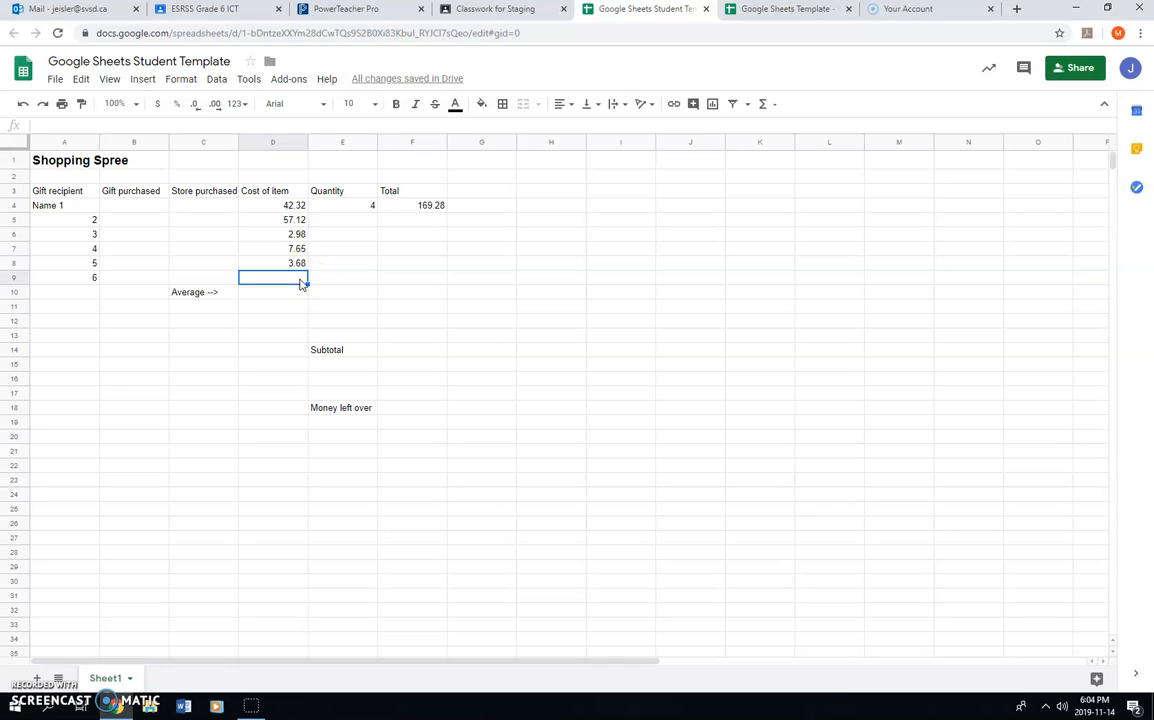
Step: Enter quantities of 2, 34, 12, 16 and 2 in cells E5 to E9
click(367, 221)
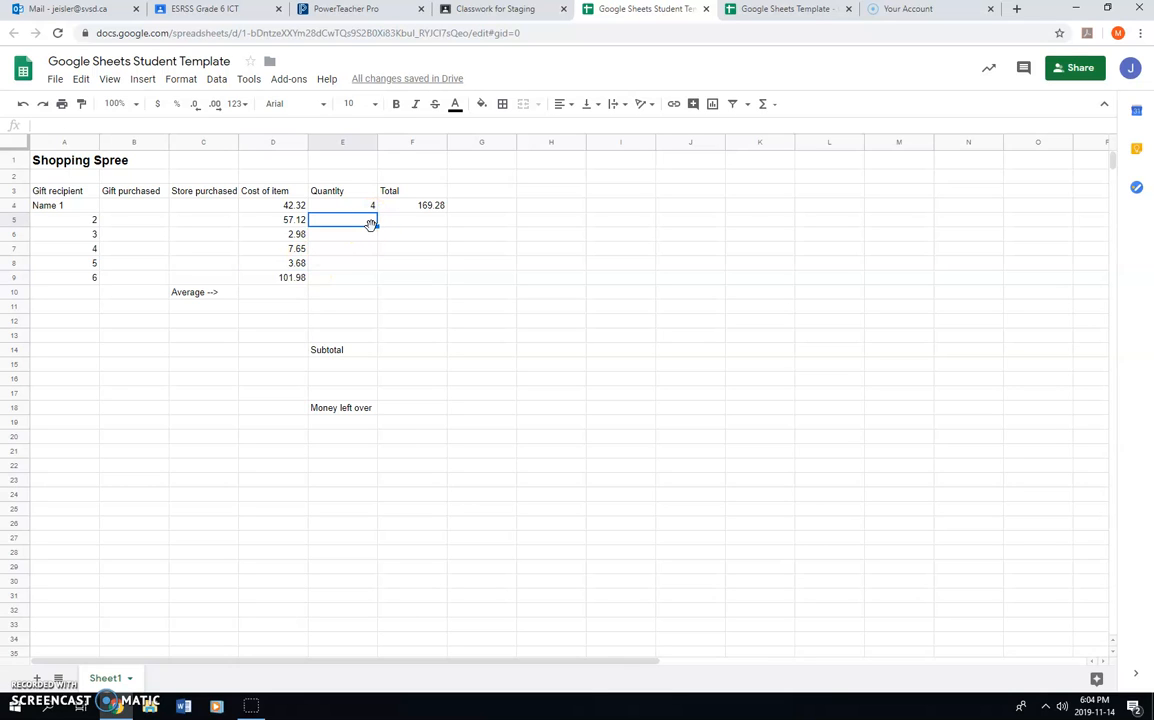
click(368, 240)
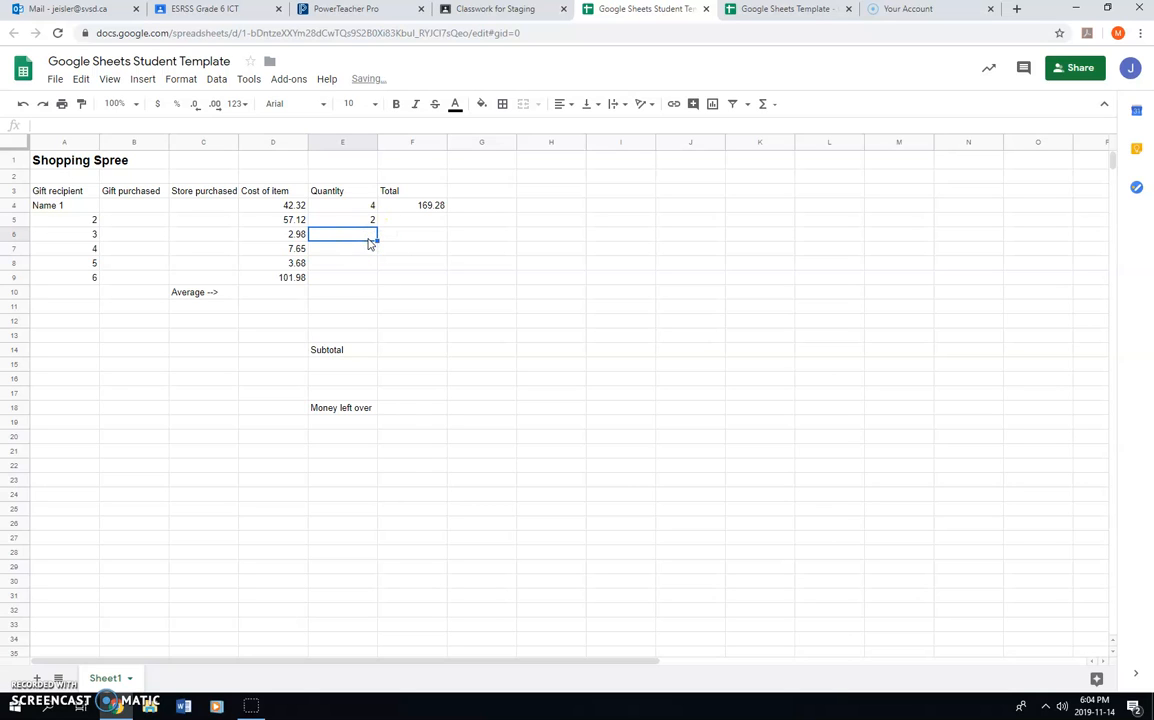
click(366, 248)
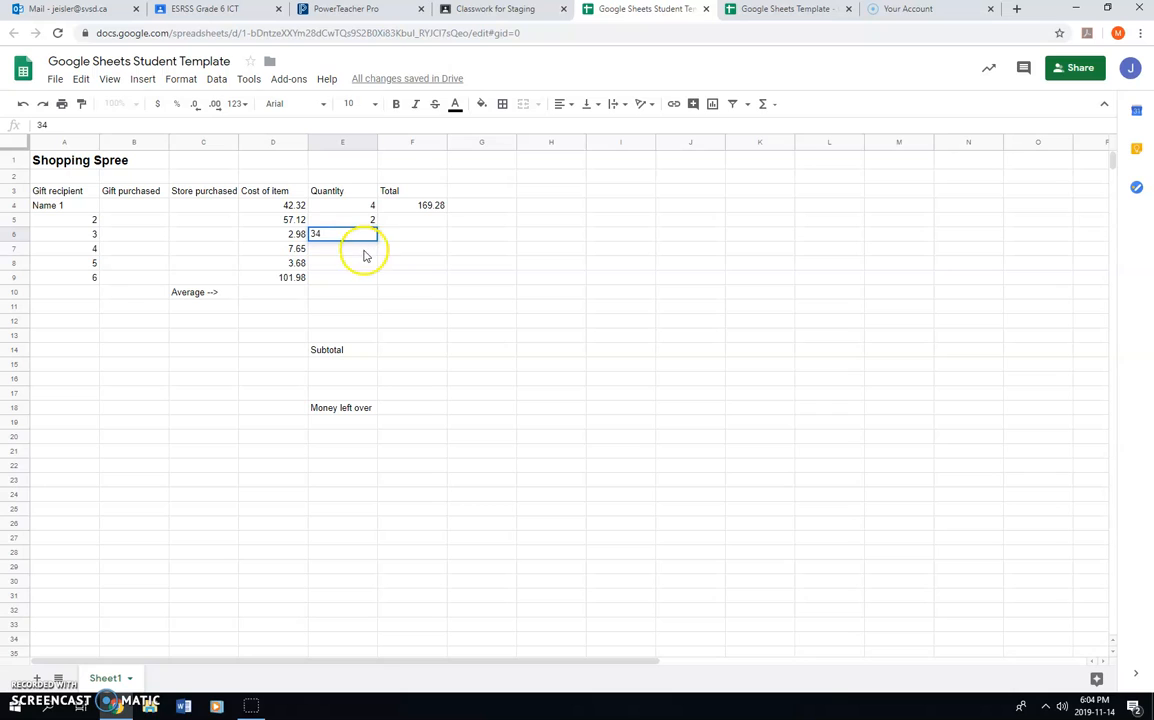
text(12)
click(364, 265)
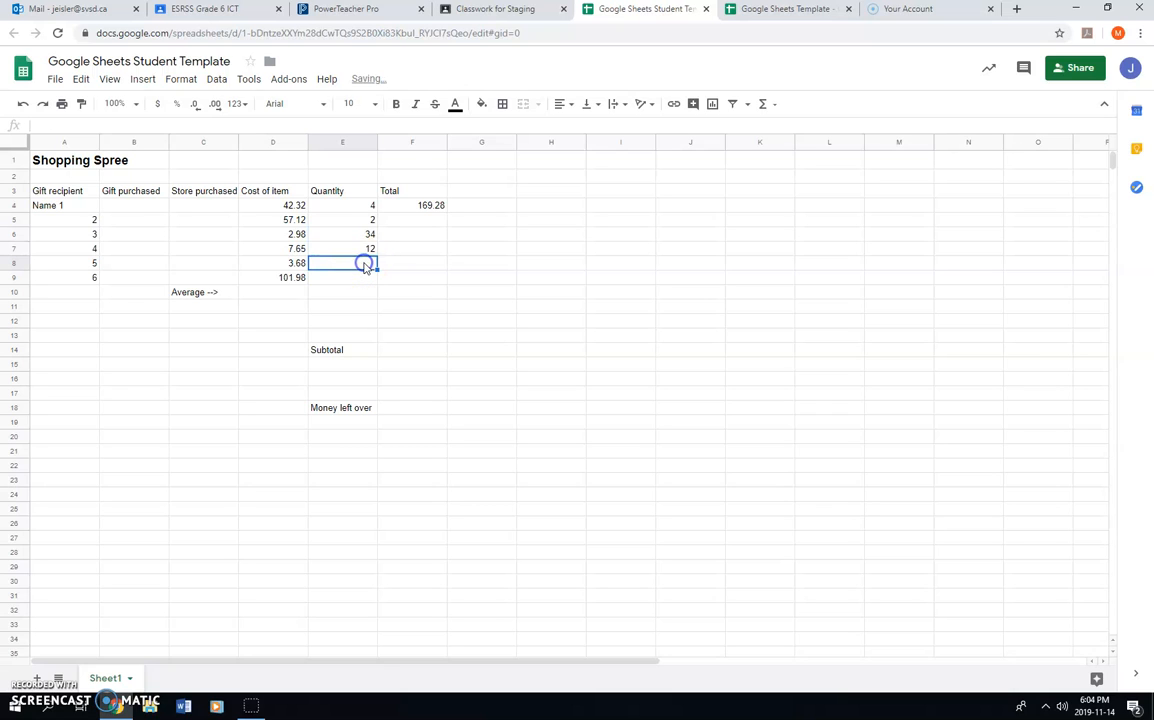
click(371, 280)
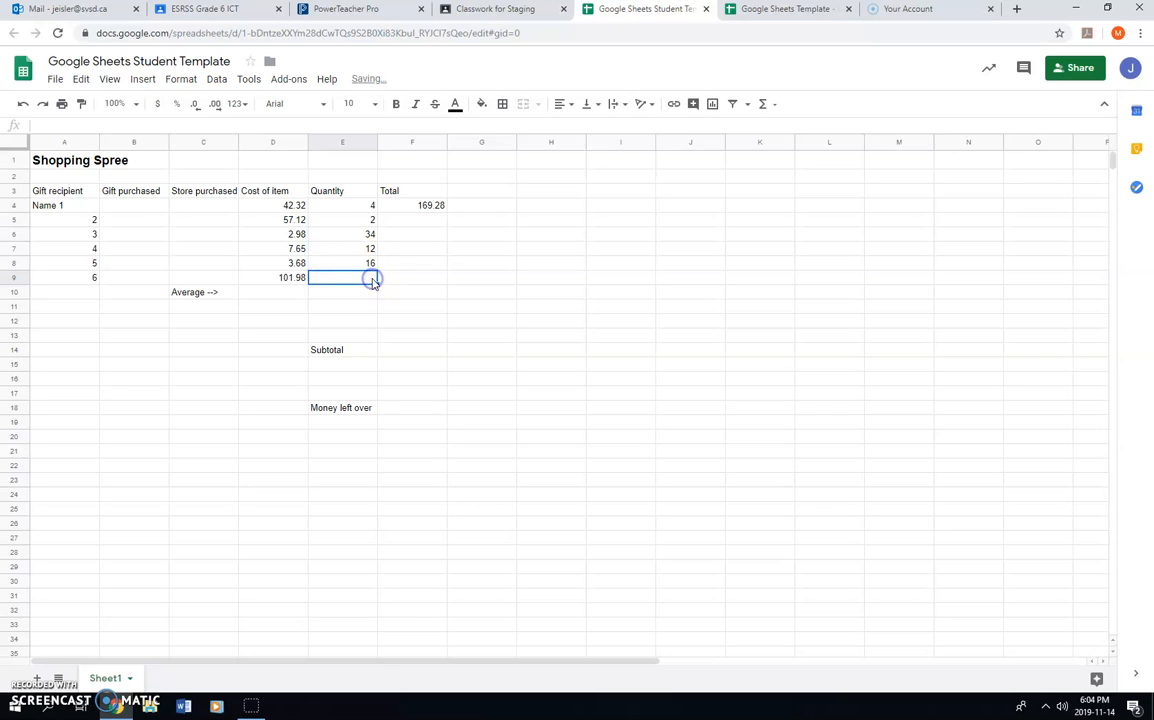
text(2)
Step: Select the first total in F4, open google.ca in a new browser tab and search for a calculator
click(418, 223)
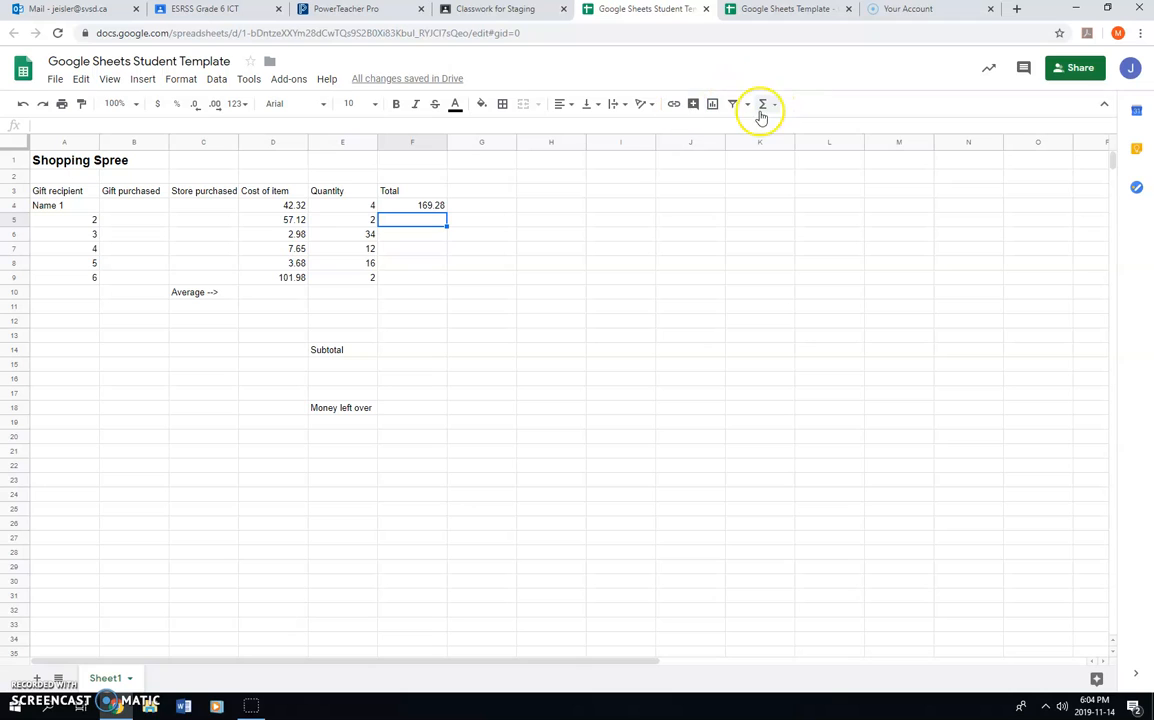
click(436, 207)
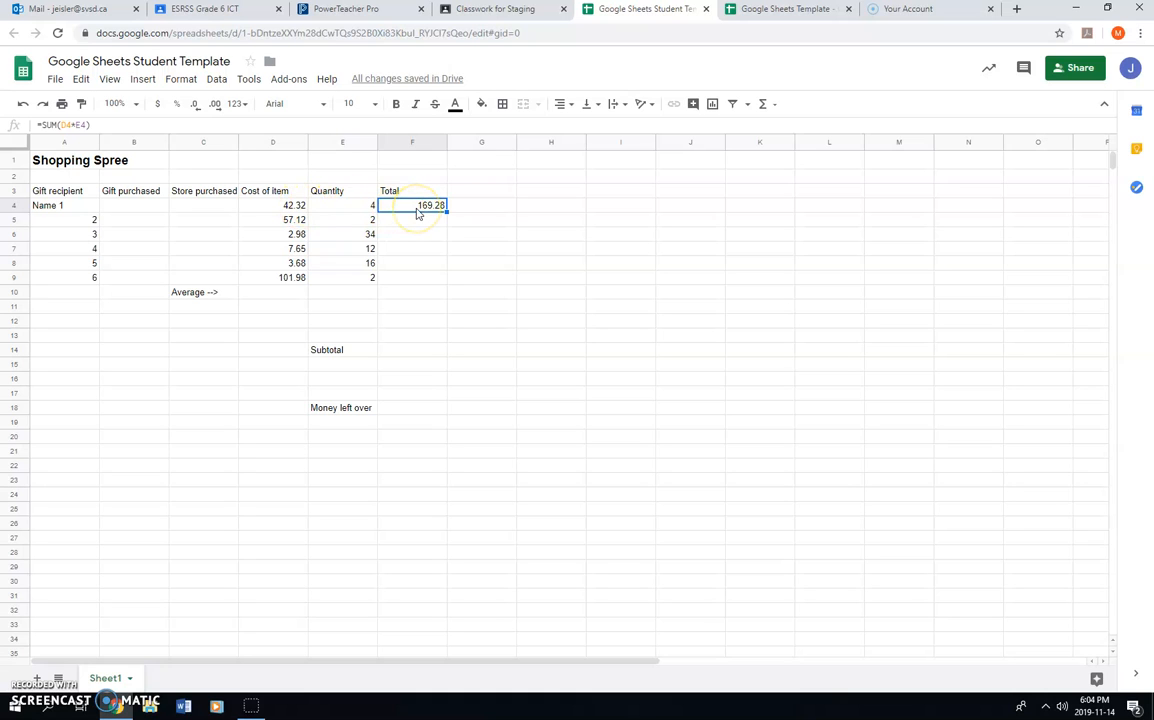
click(1016, 8)
text(google.ca)
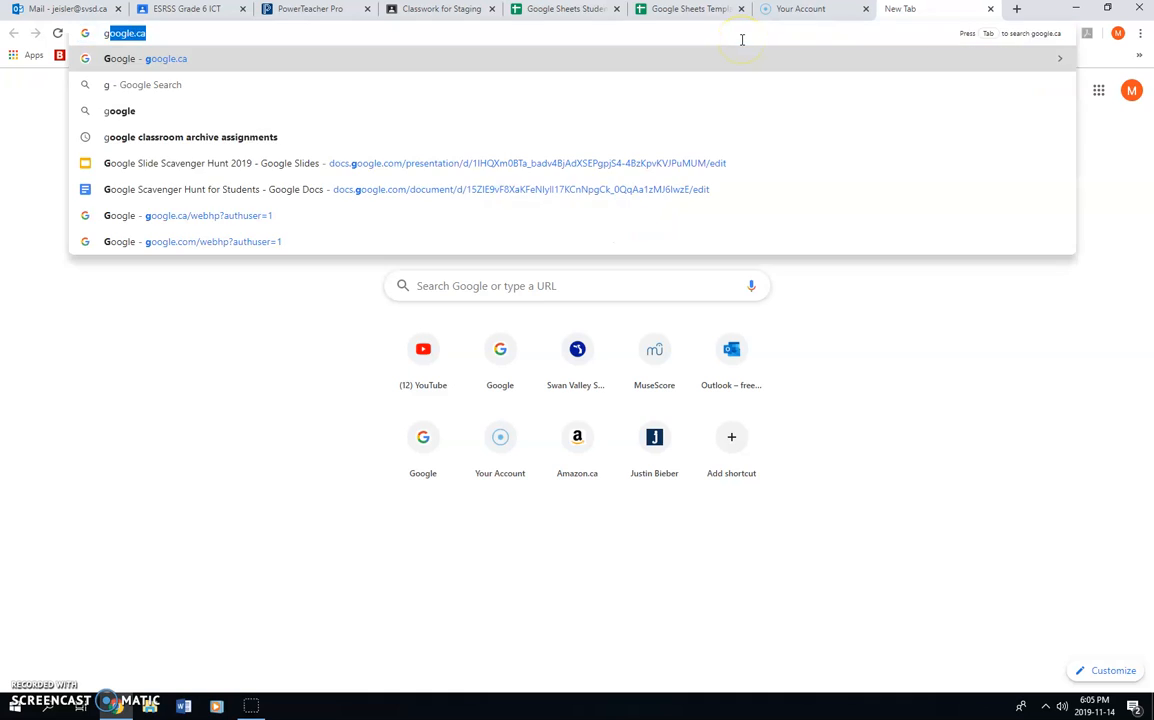
key(Return)
text(calcualtor)
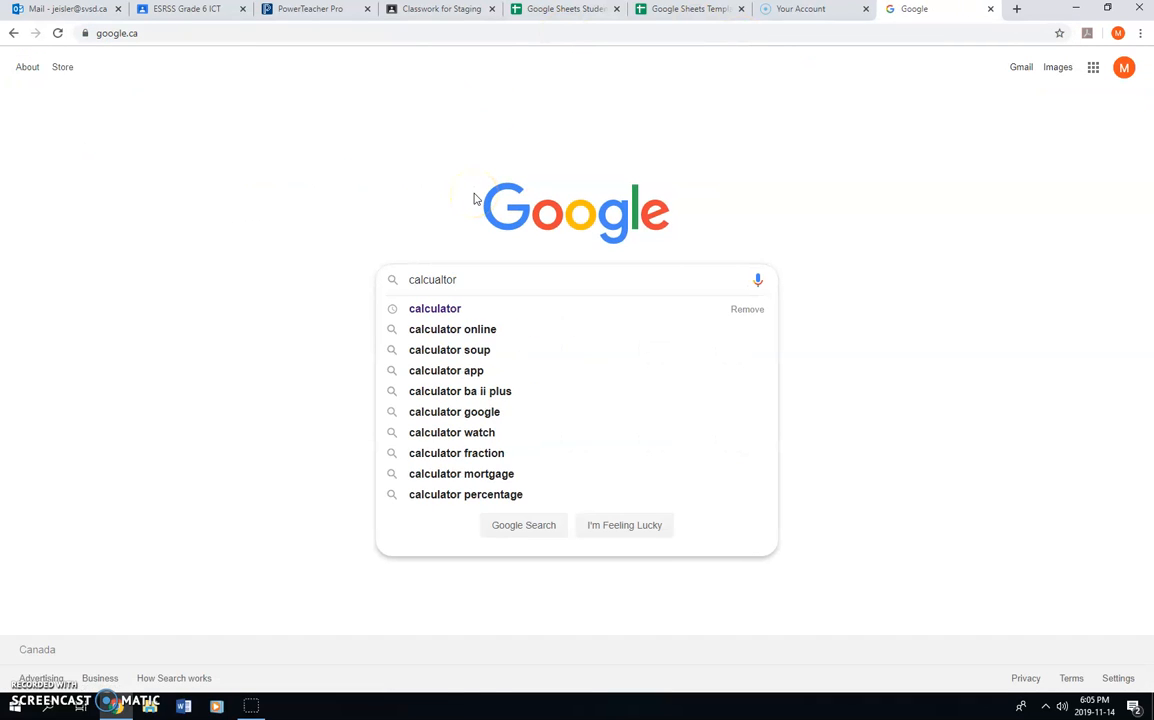
key(Return)
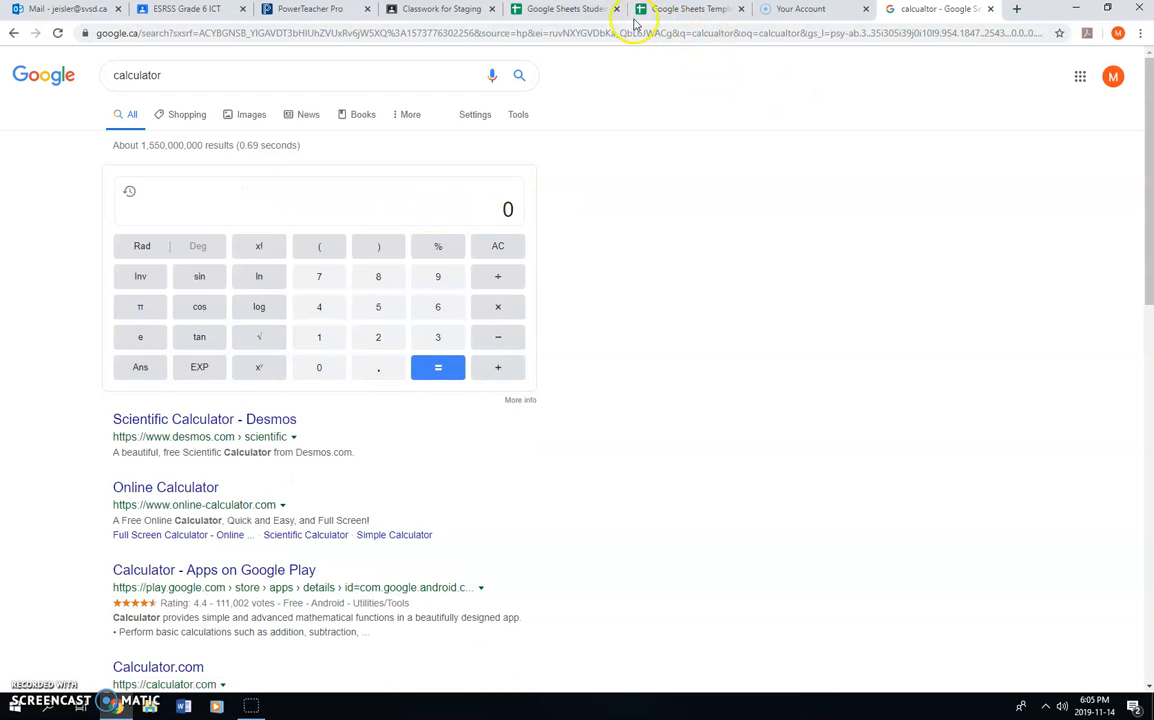
Step: Review the F4 total in the Student Template and enter 42 in the online calculator
click(566, 9)
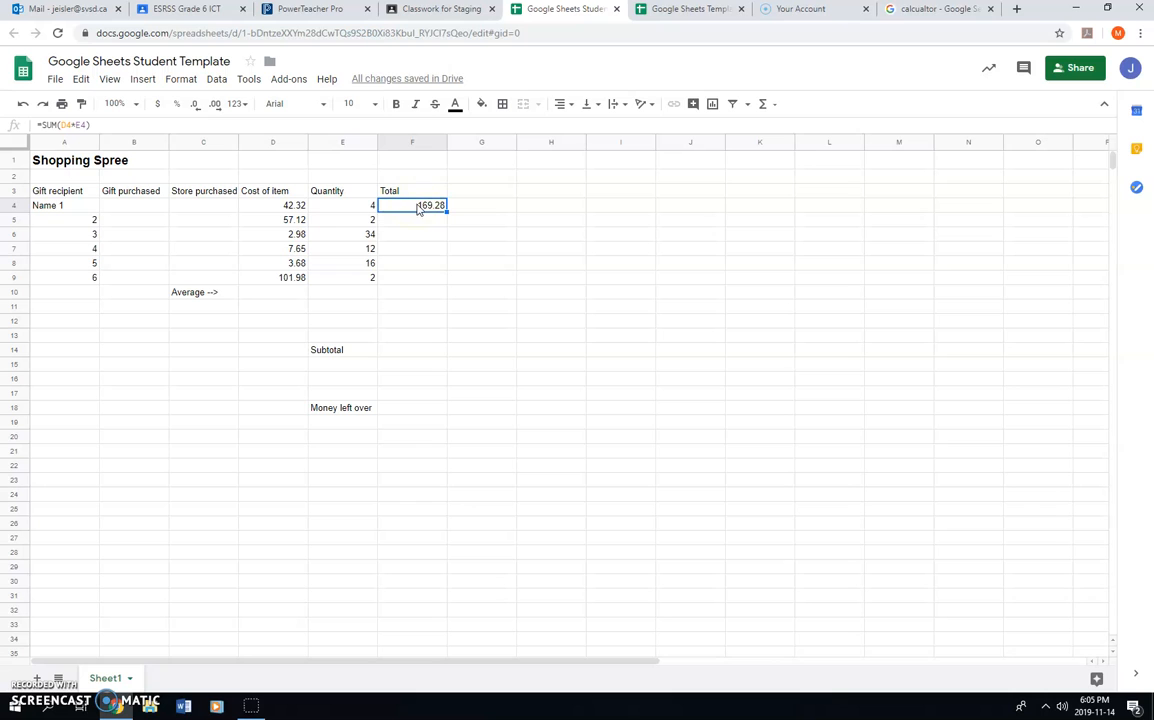
click(948, 10)
click(508, 208)
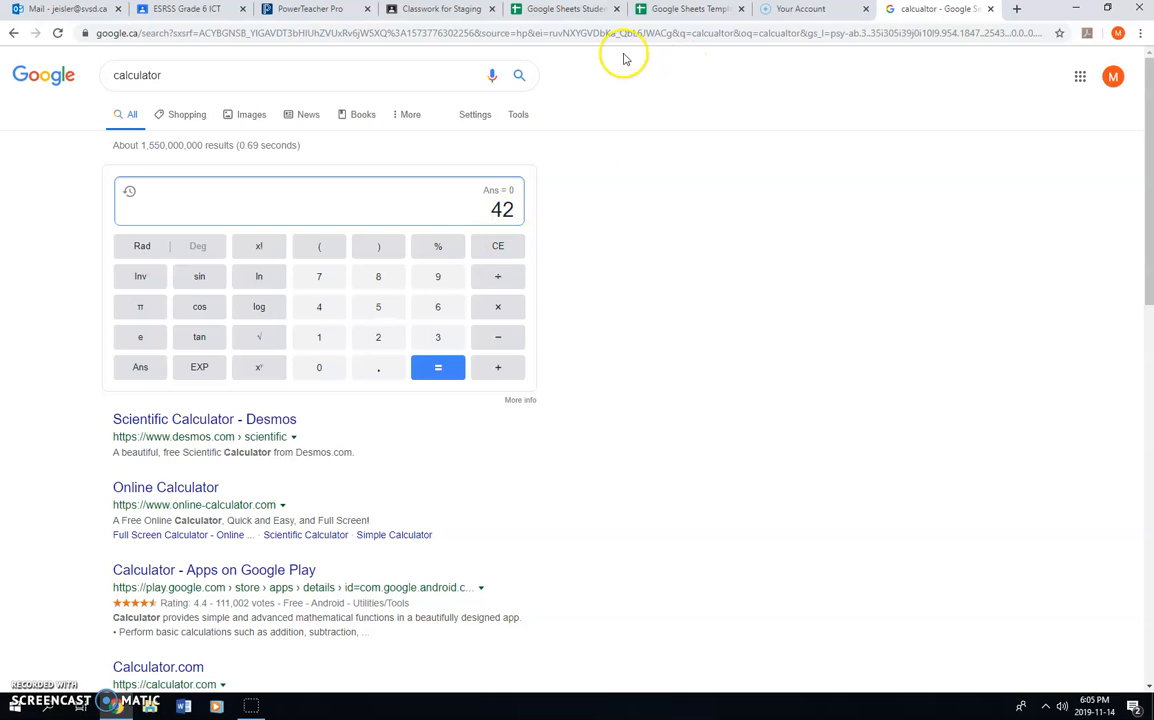
Step: Return to the Student Template and fill the F4 total formula down through F9
click(555, 10)
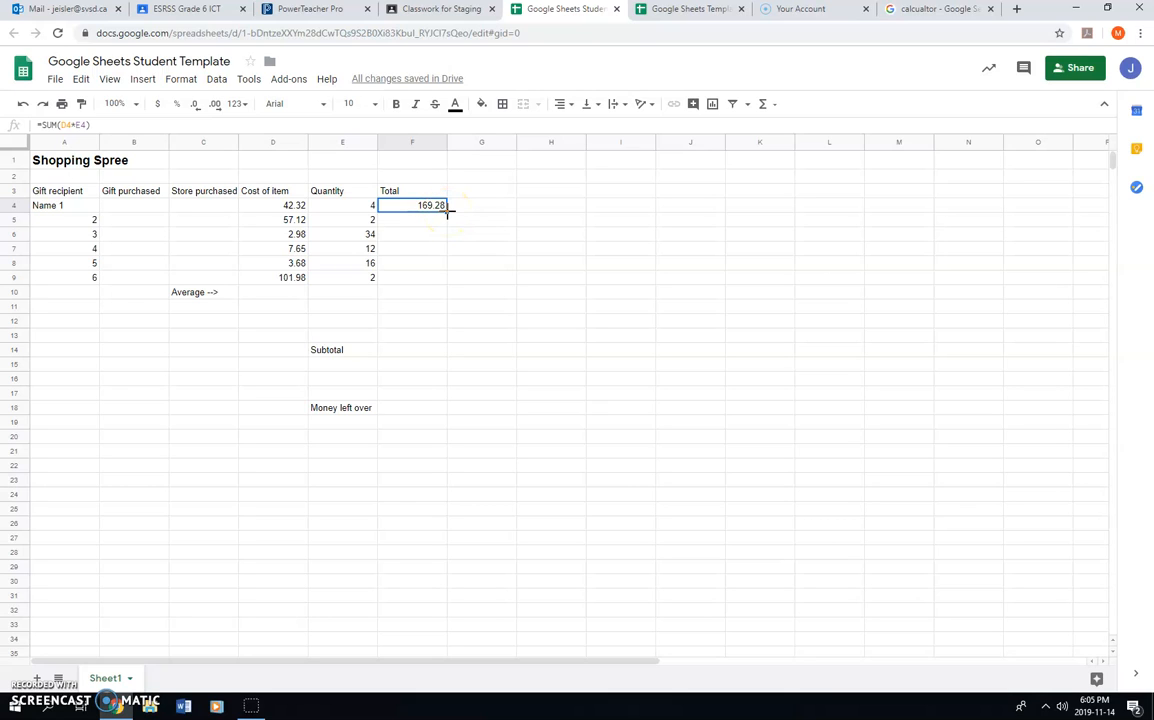
drag(446, 219, 441, 281)
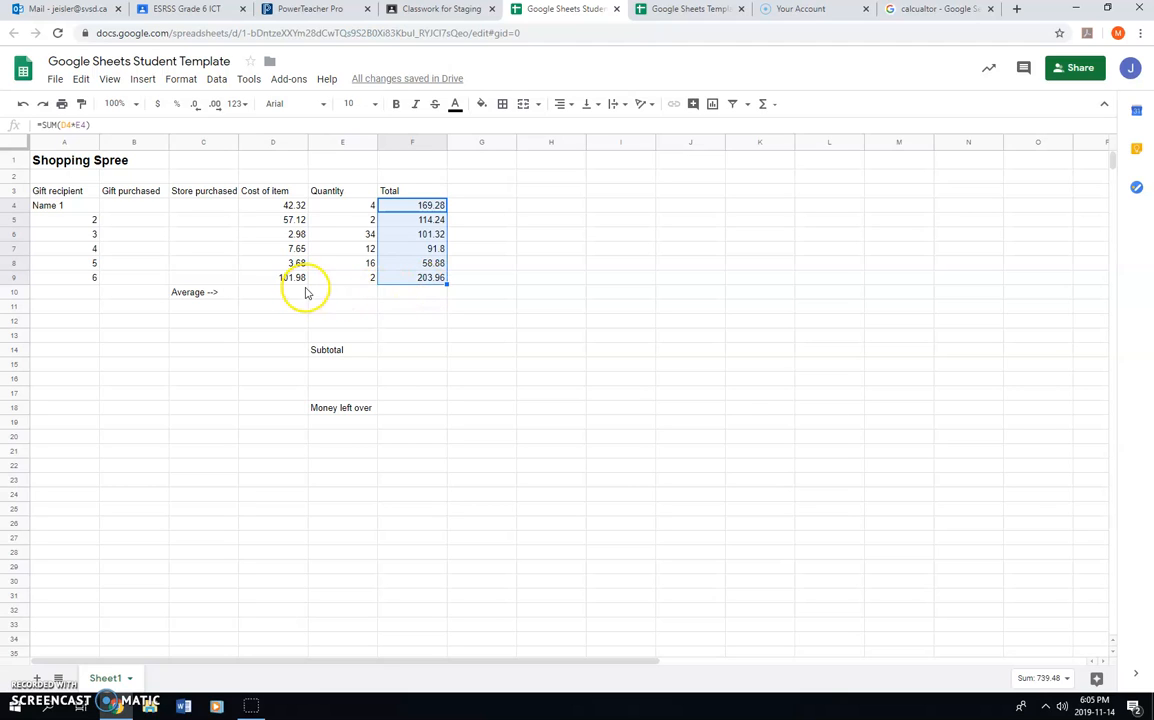
click(467, 268)
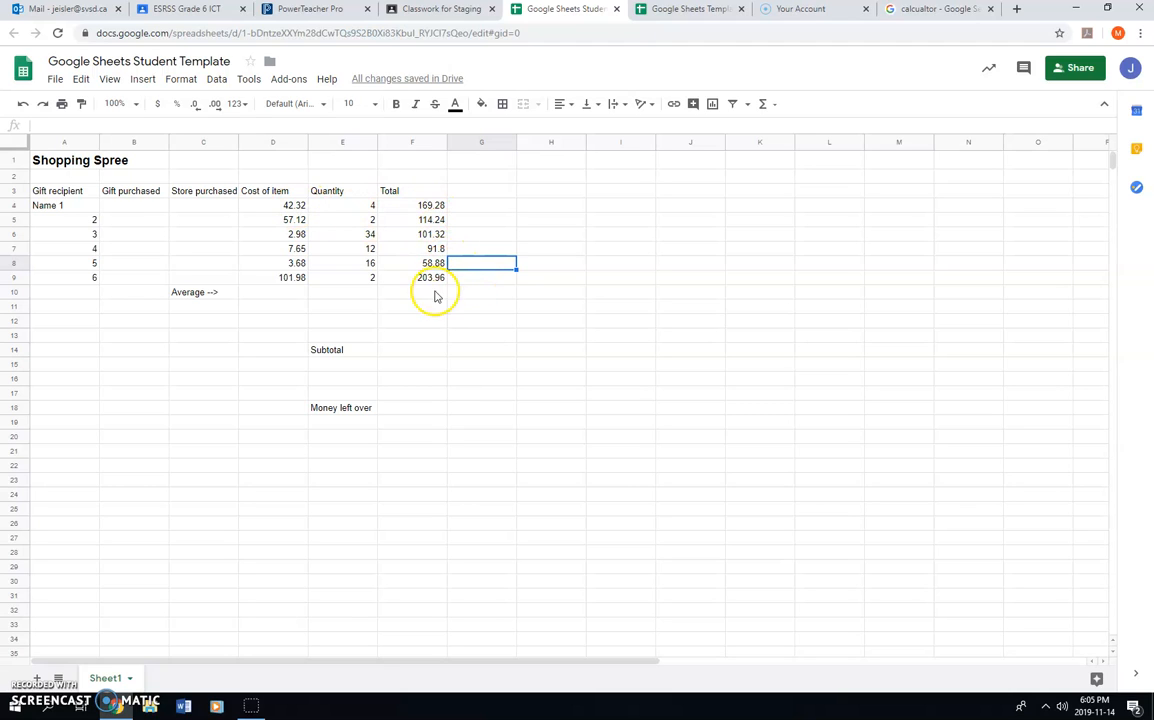
click(262, 296)
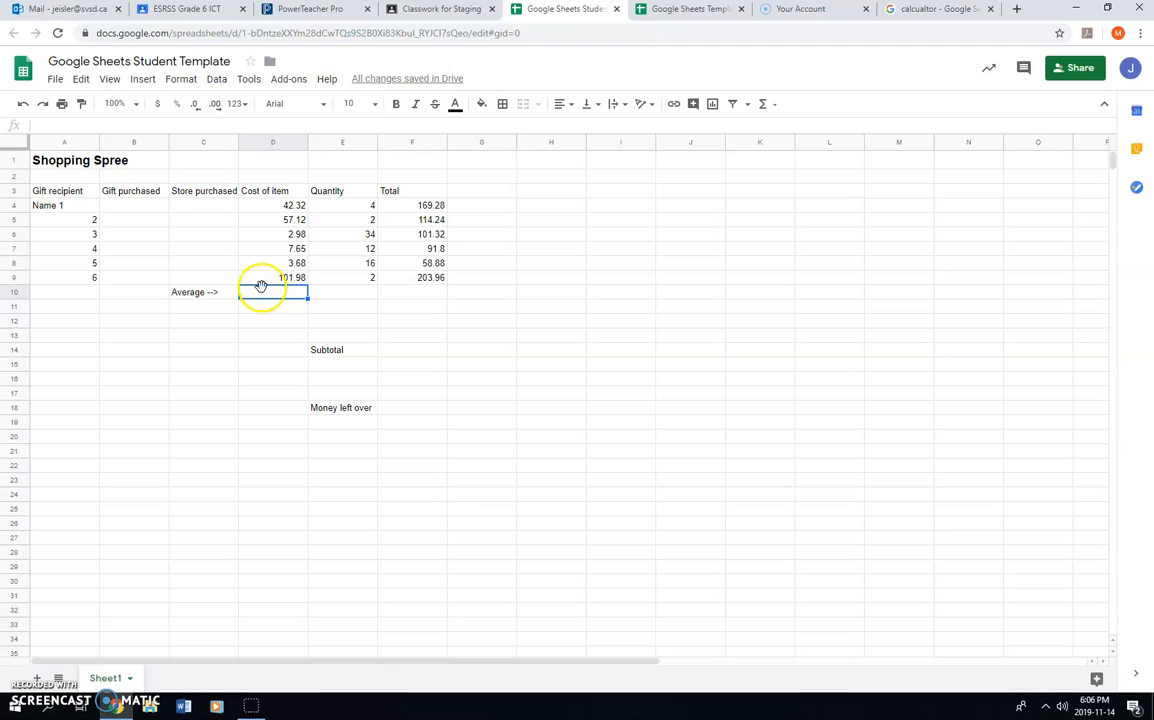
click(272, 206)
drag(272, 206, 280, 280)
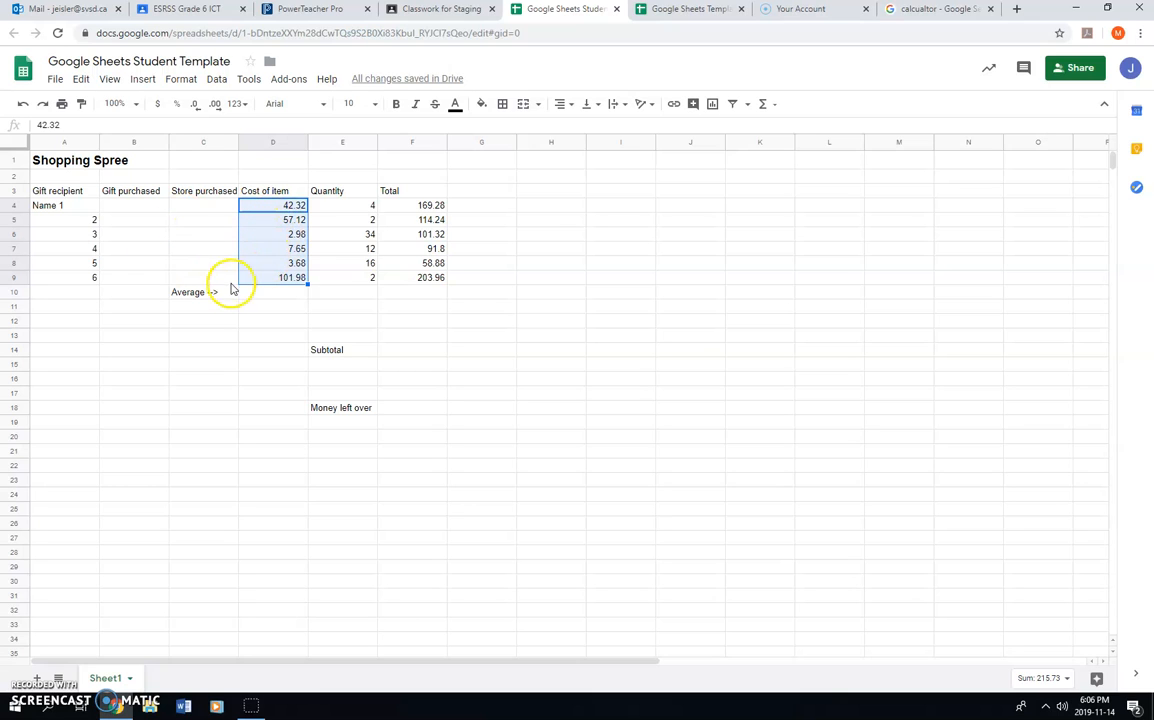
click(772, 106)
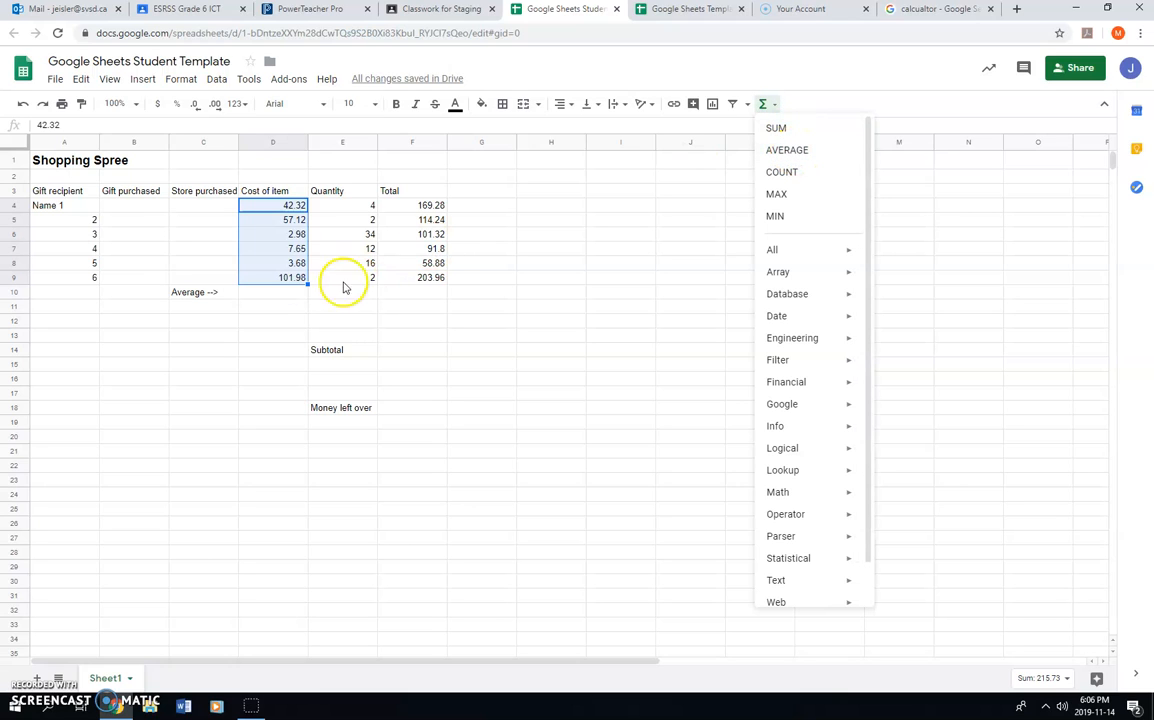
Step: Insert the AVERAGE function in D10 for the item costs with =AVERAGE(D4:D9)
click(272, 296)
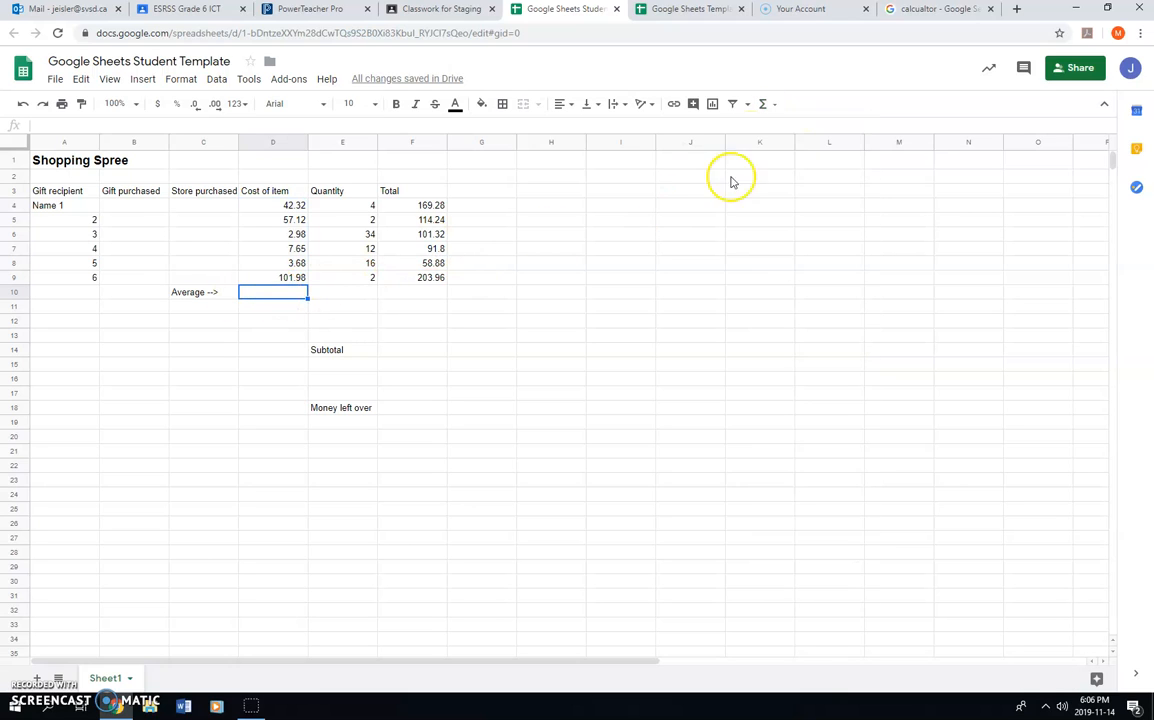
click(768, 105)
click(785, 152)
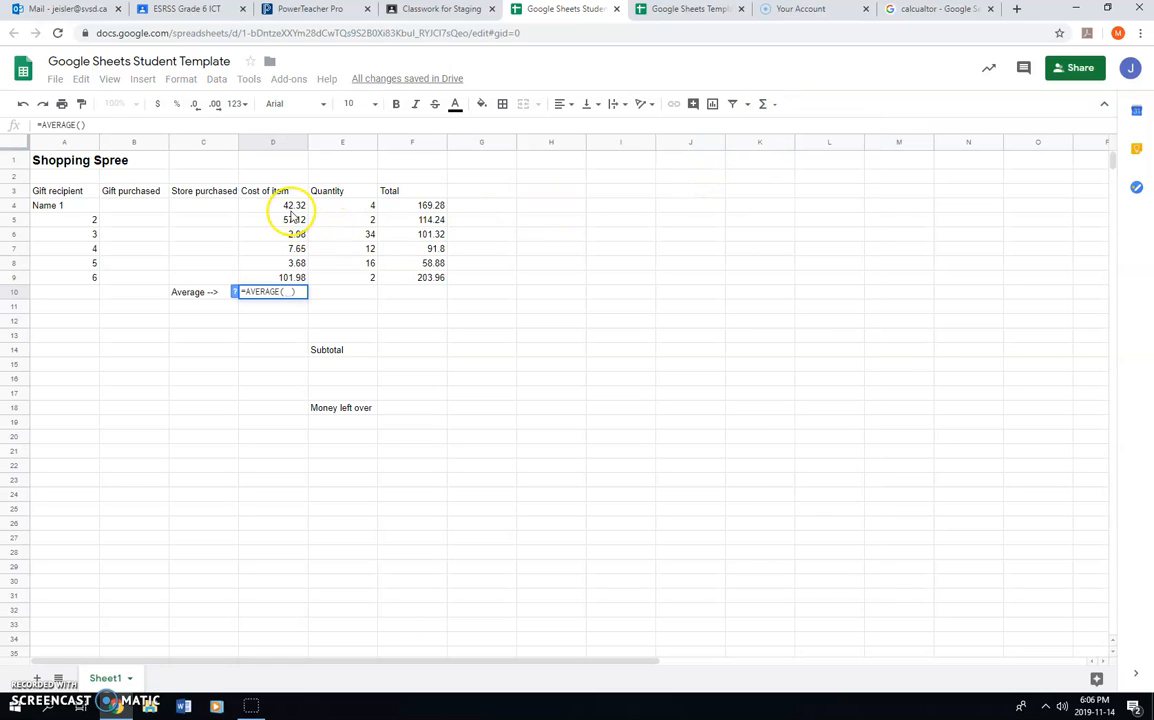
drag(265, 209, 263, 279)
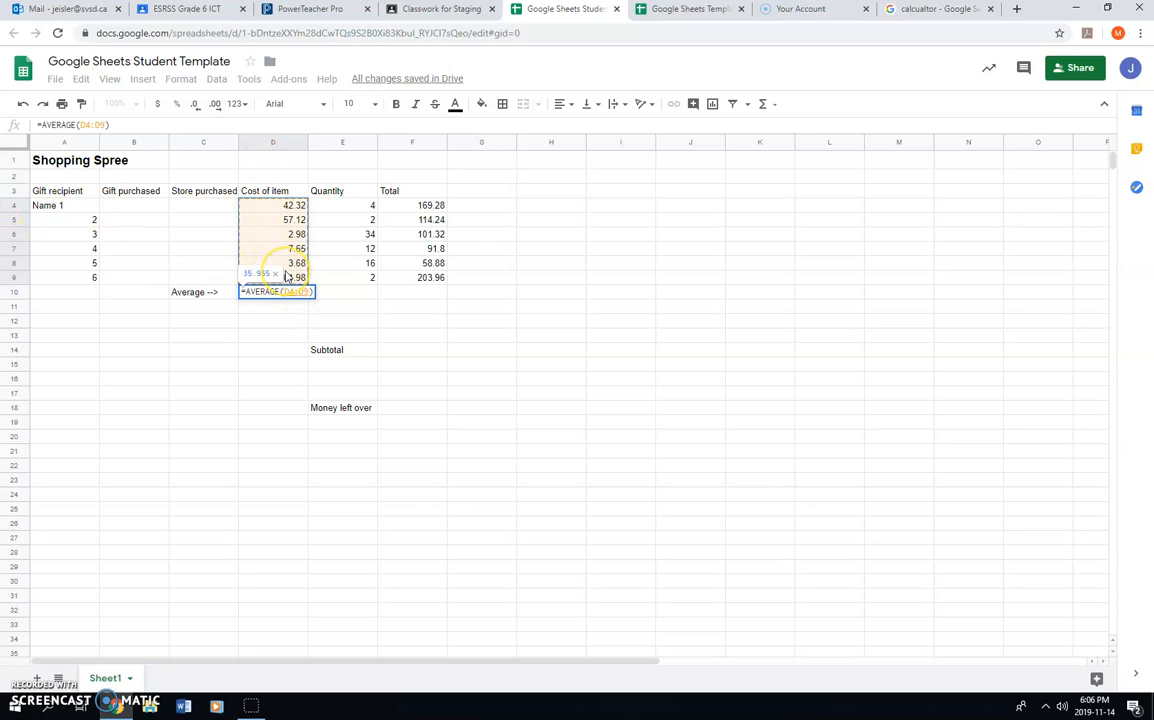
key(Return)
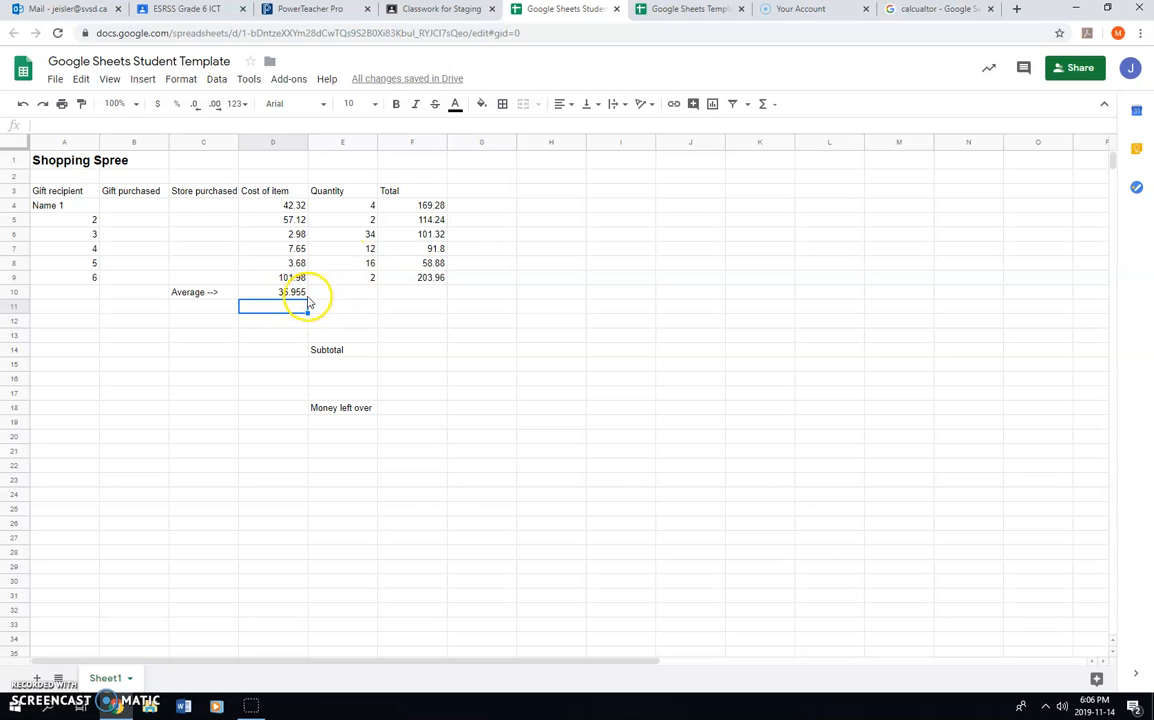
Step: Fill the average formula from D10 across to the Quantity and Total columns in E10 and F10
click(303, 293)
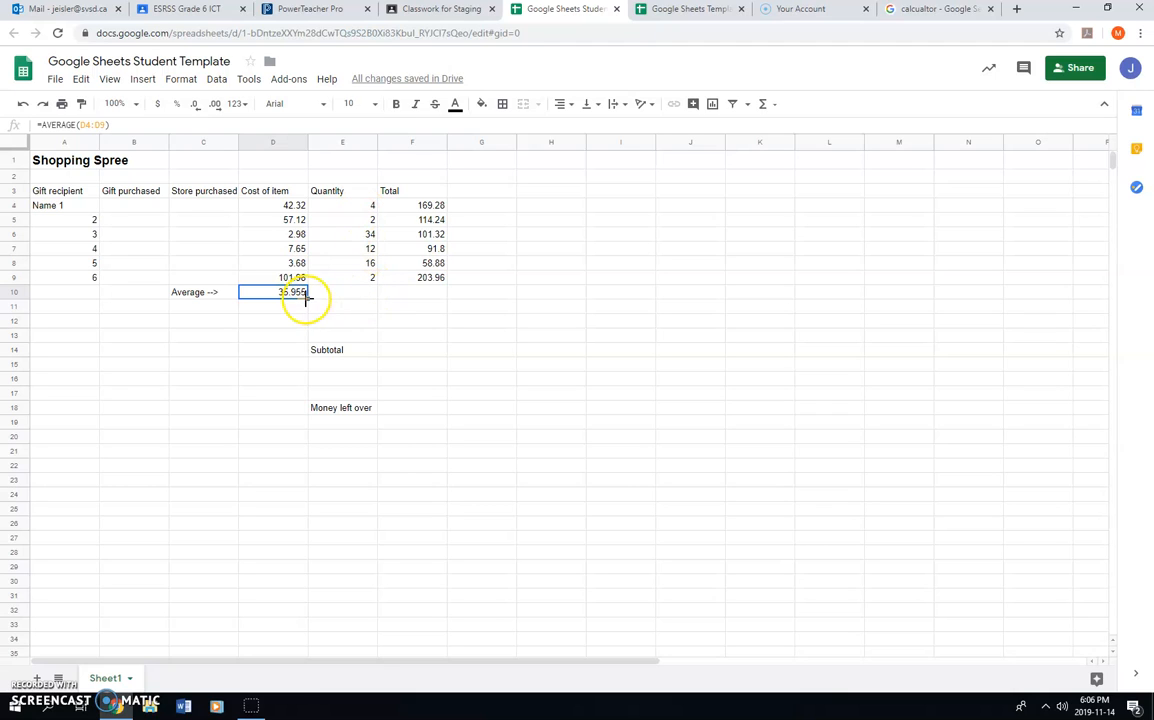
drag(307, 297, 433, 299)
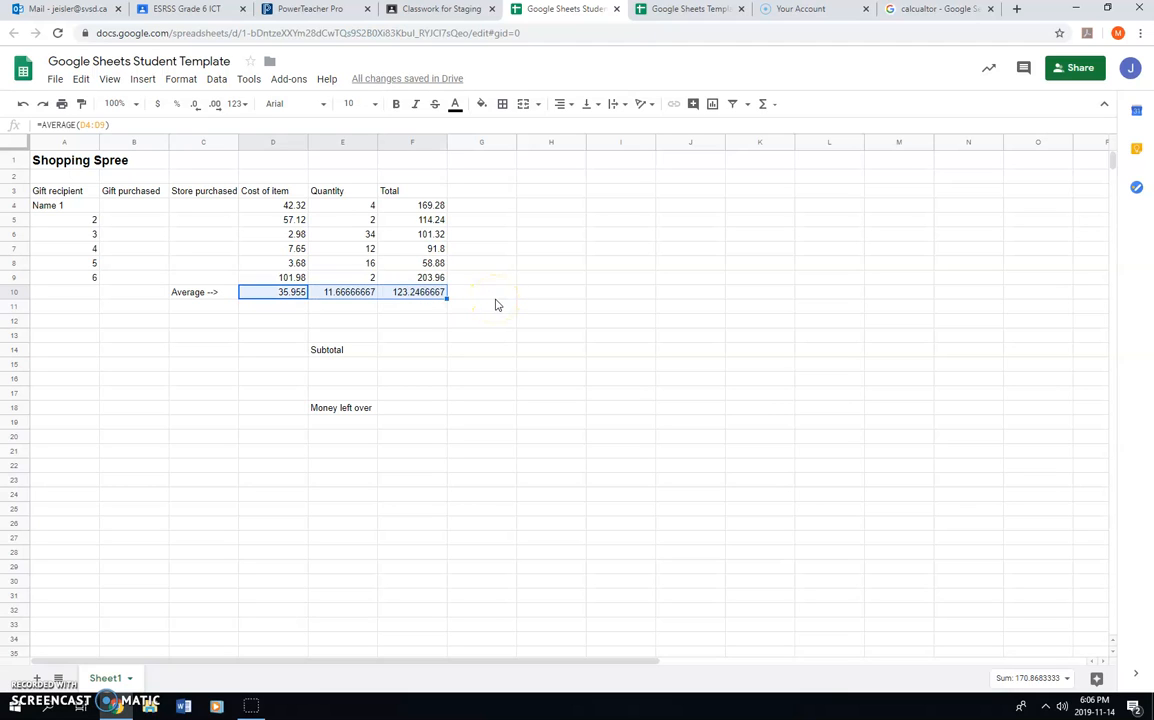
click(494, 297)
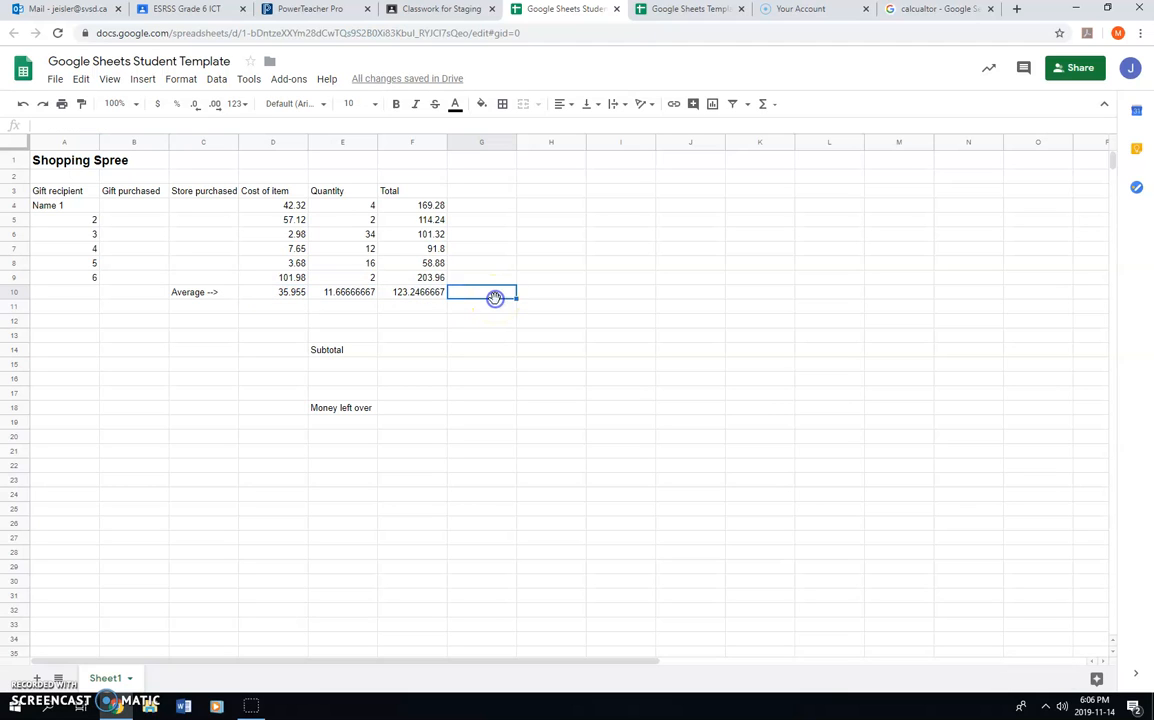
Step: Copy the Taxes (13%) and Grand Total labels from the Google Sheets Template into E15:E16 of the Student Template
click(397, 353)
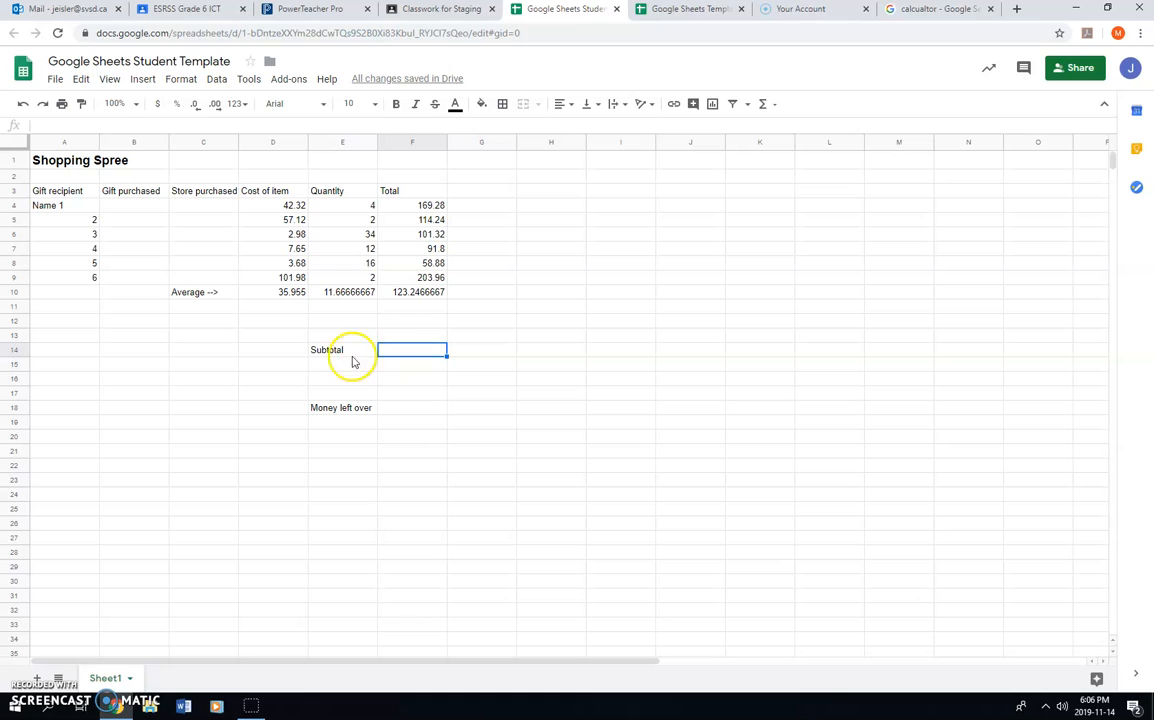
click(906, 16)
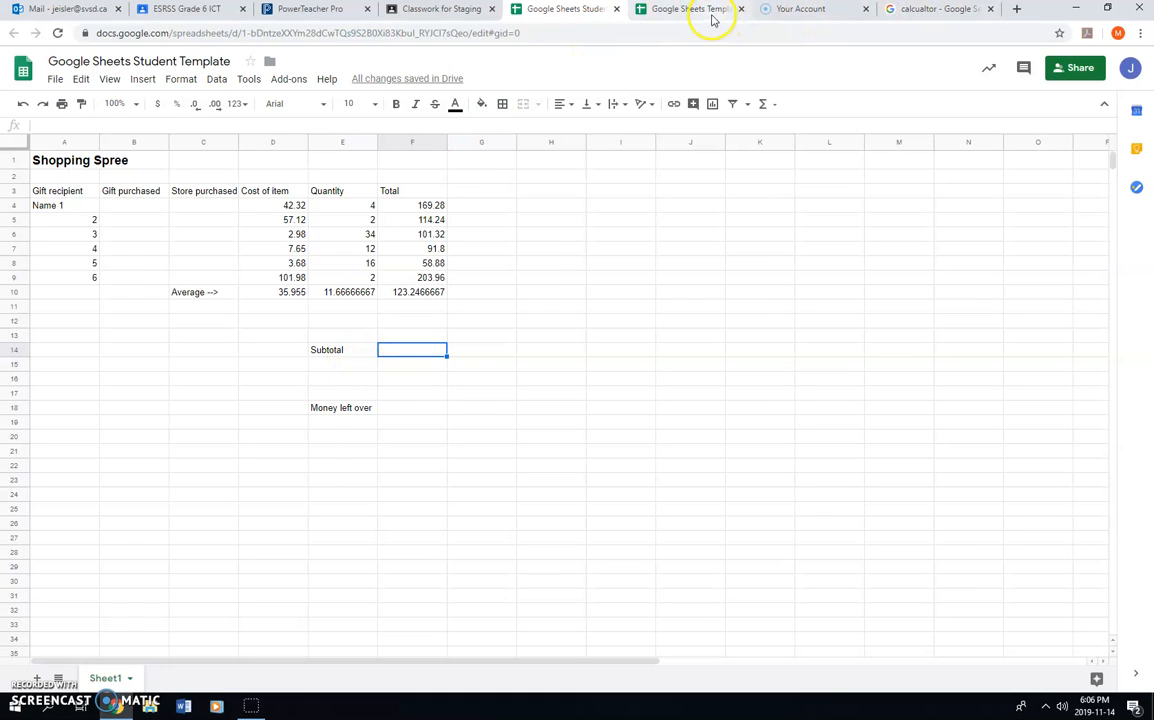
click(700, 12)
drag(370, 368, 414, 384)
right_click(412, 384)
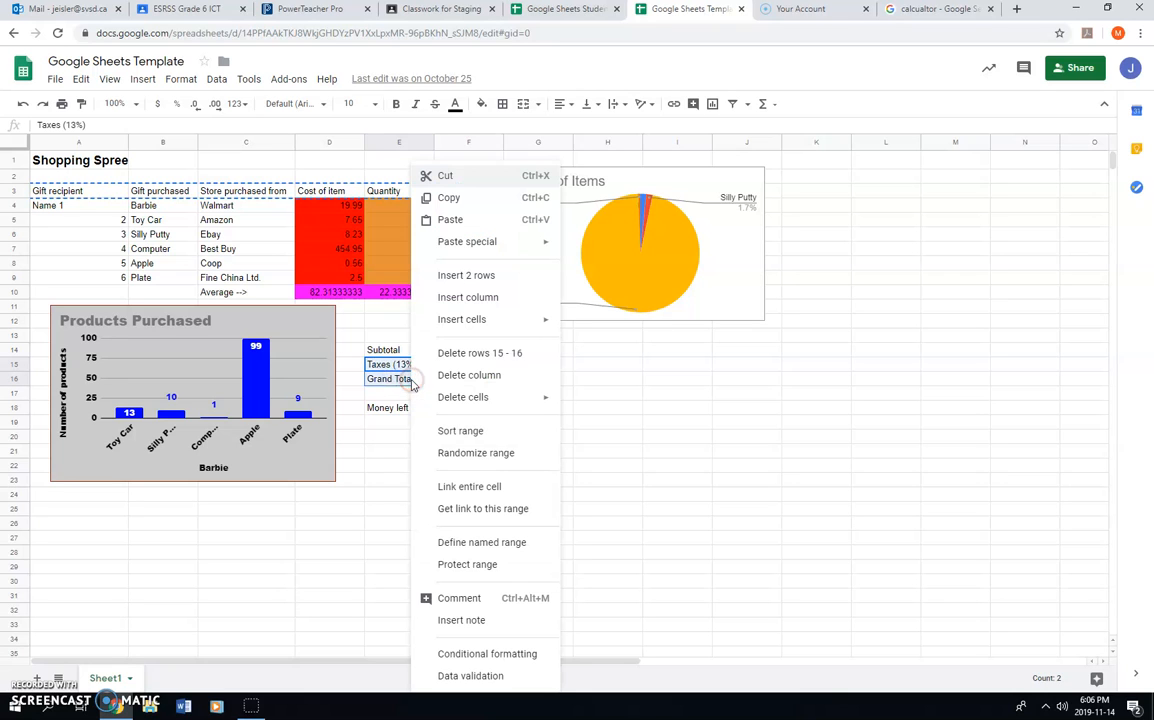
click(450, 196)
click(588, 8)
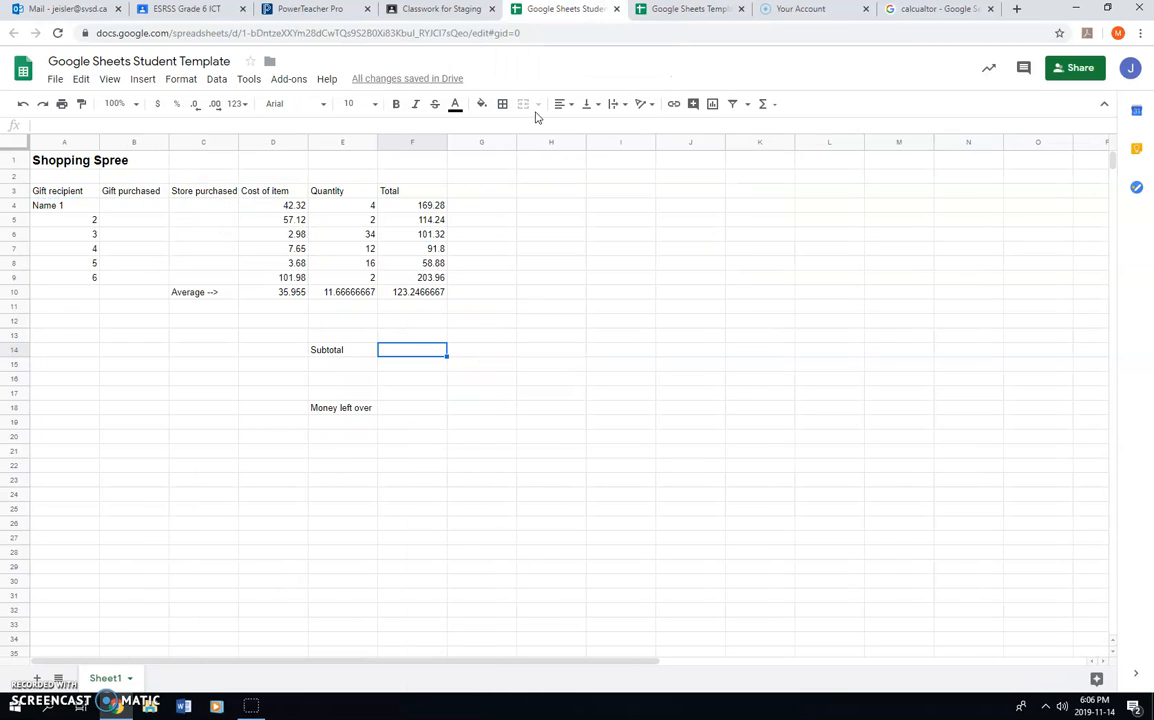
right_click(330, 366)
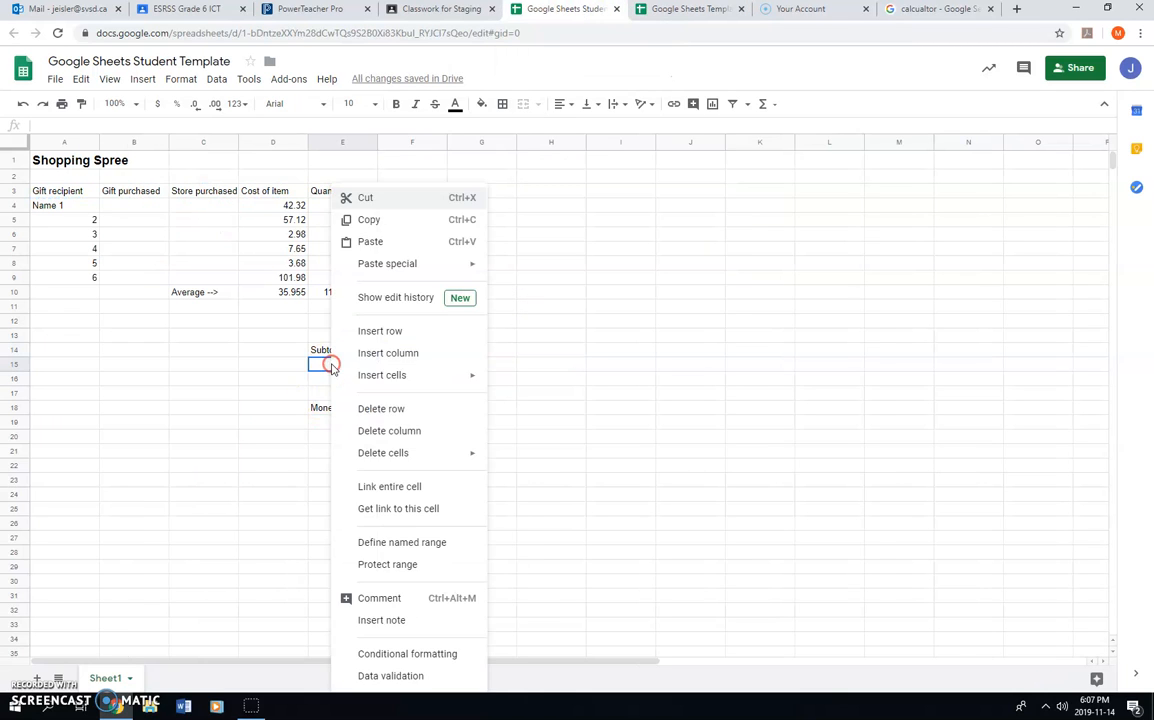
click(372, 241)
Step: Examine the Subtotal cell F14, the item totals in F4:F9 and the available functions for adding them
click(405, 352)
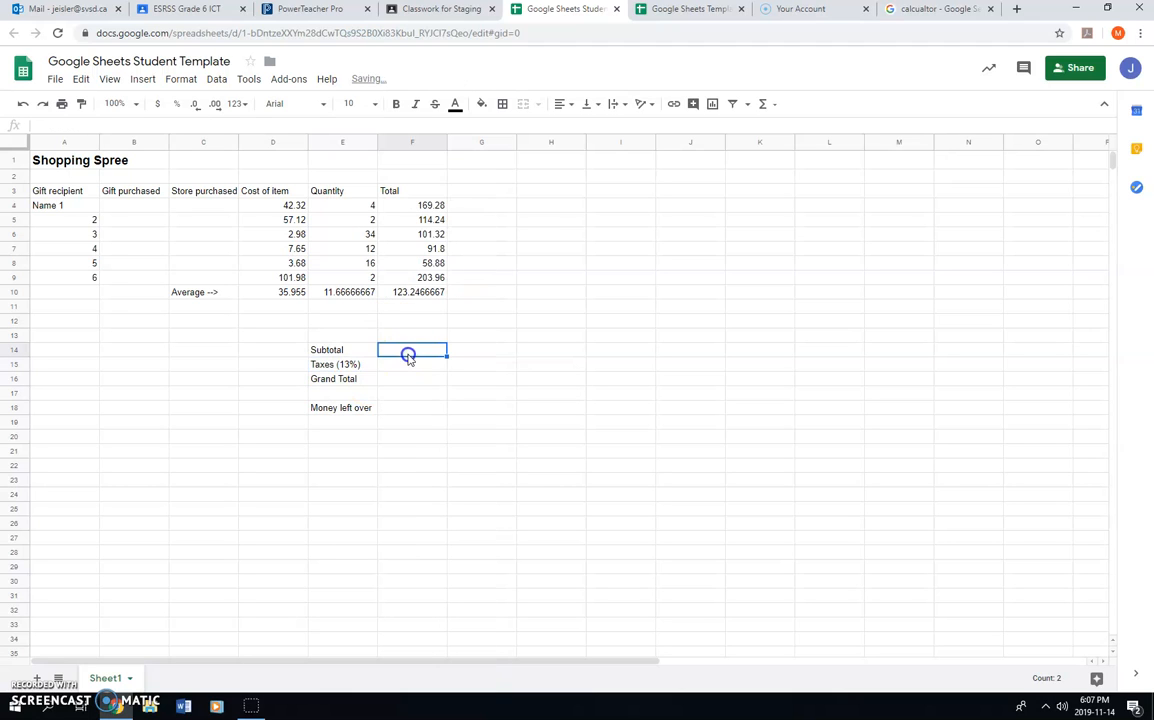
click(372, 351)
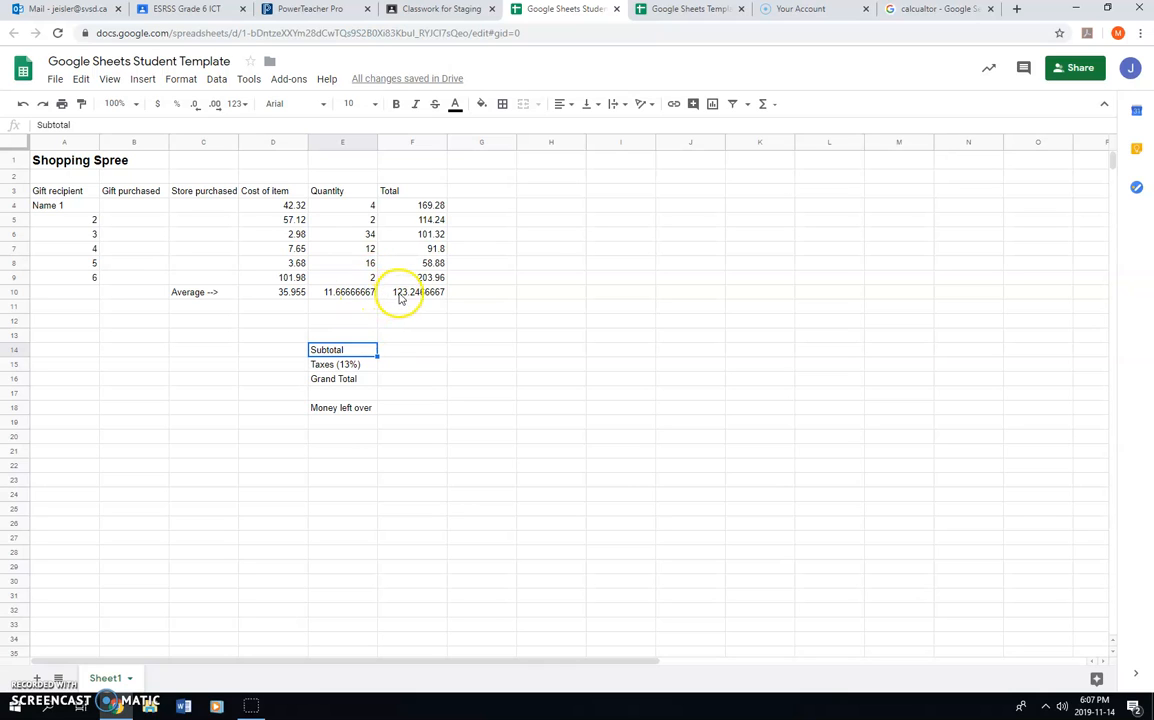
click(412, 351)
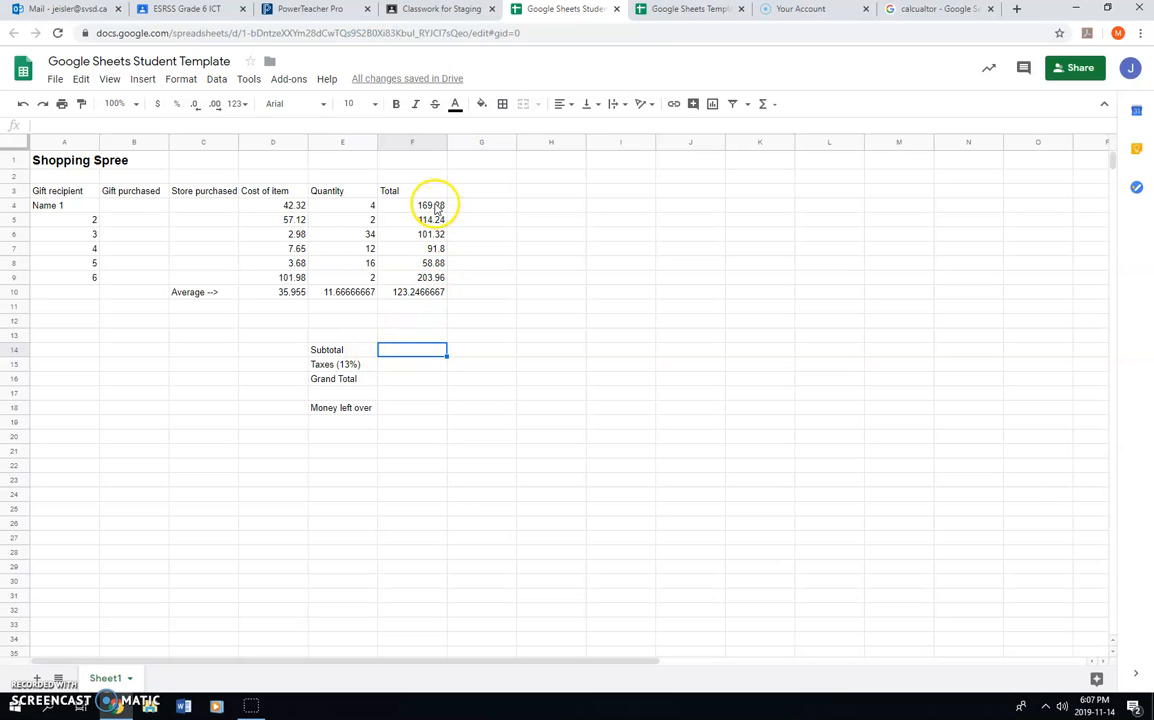
drag(412, 208, 411, 278)
click(416, 347)
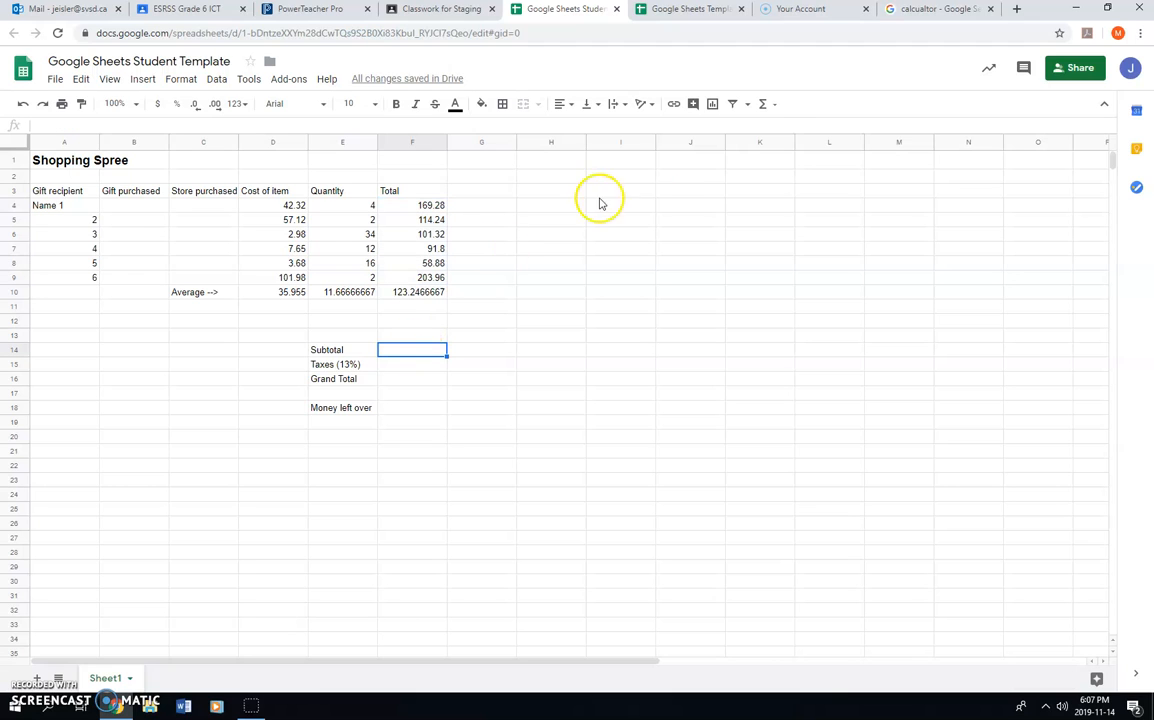
click(775, 104)
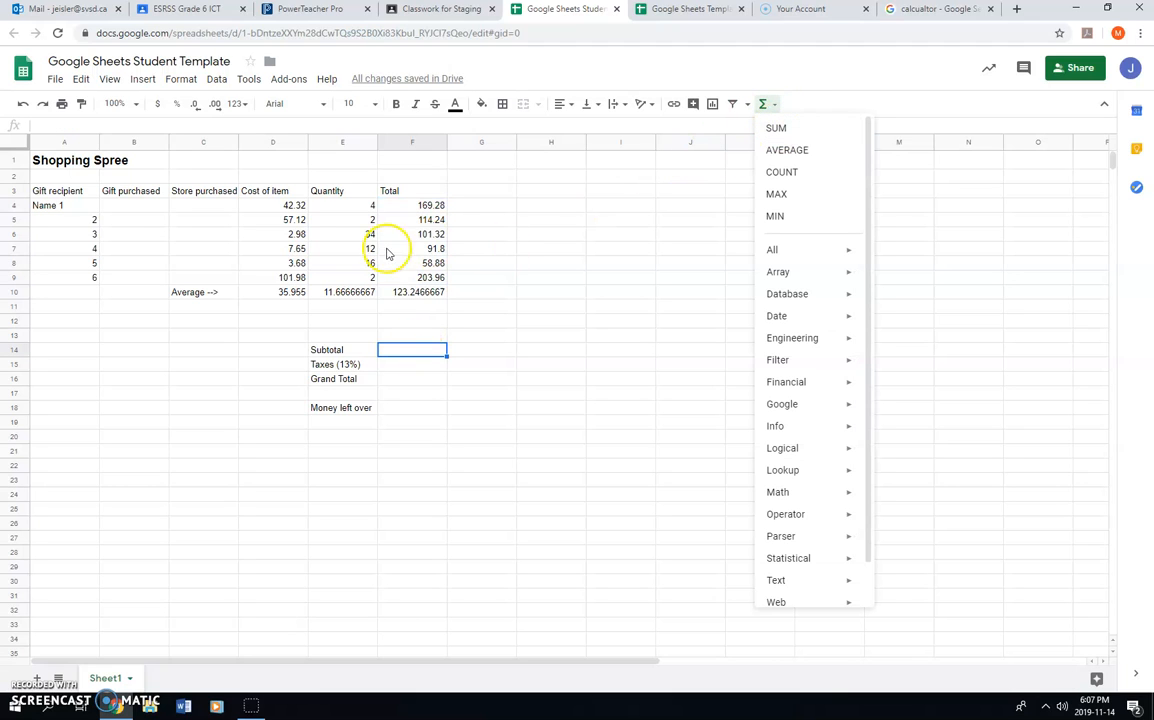
Step: Examine the Taxes, Grand Total and Money left over cells F15, F16 and F18 along with the function list
click(412, 365)
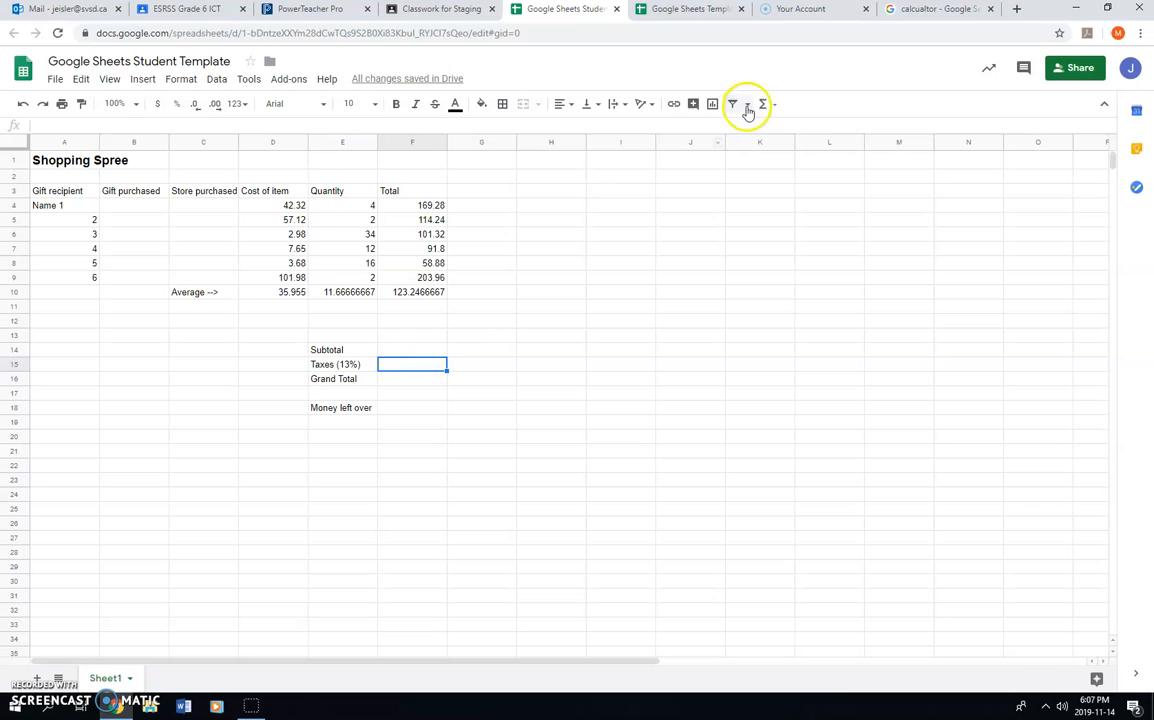
click(410, 381)
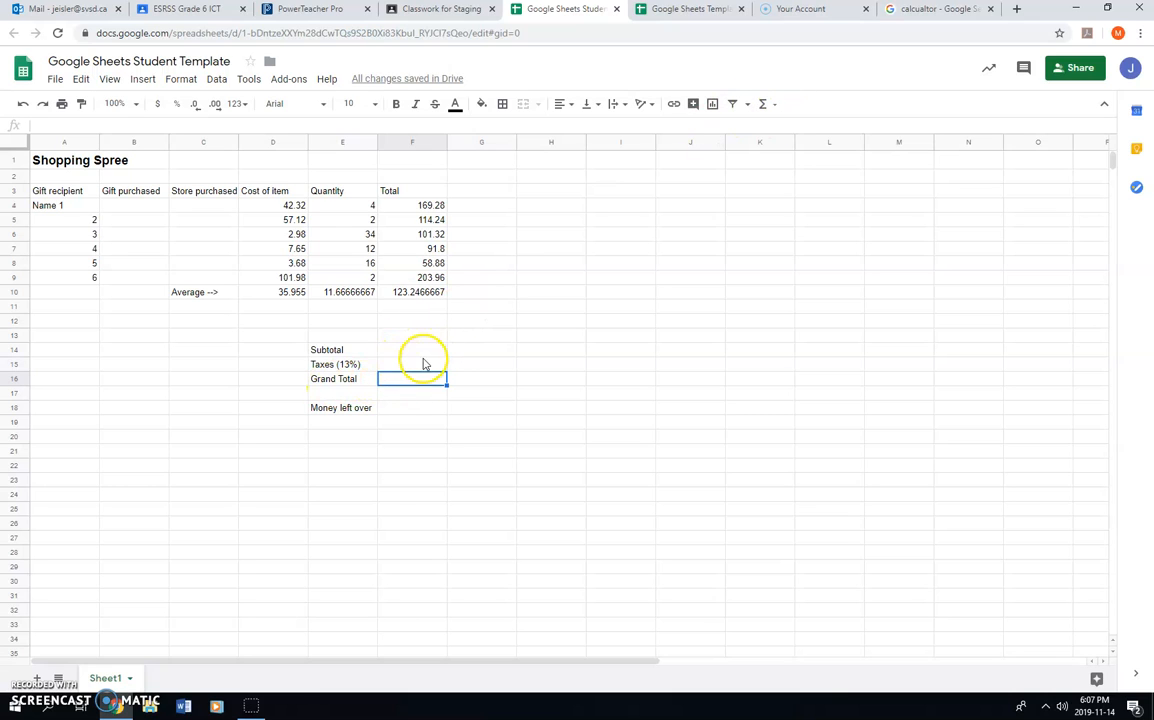
click(770, 104)
click(789, 131)
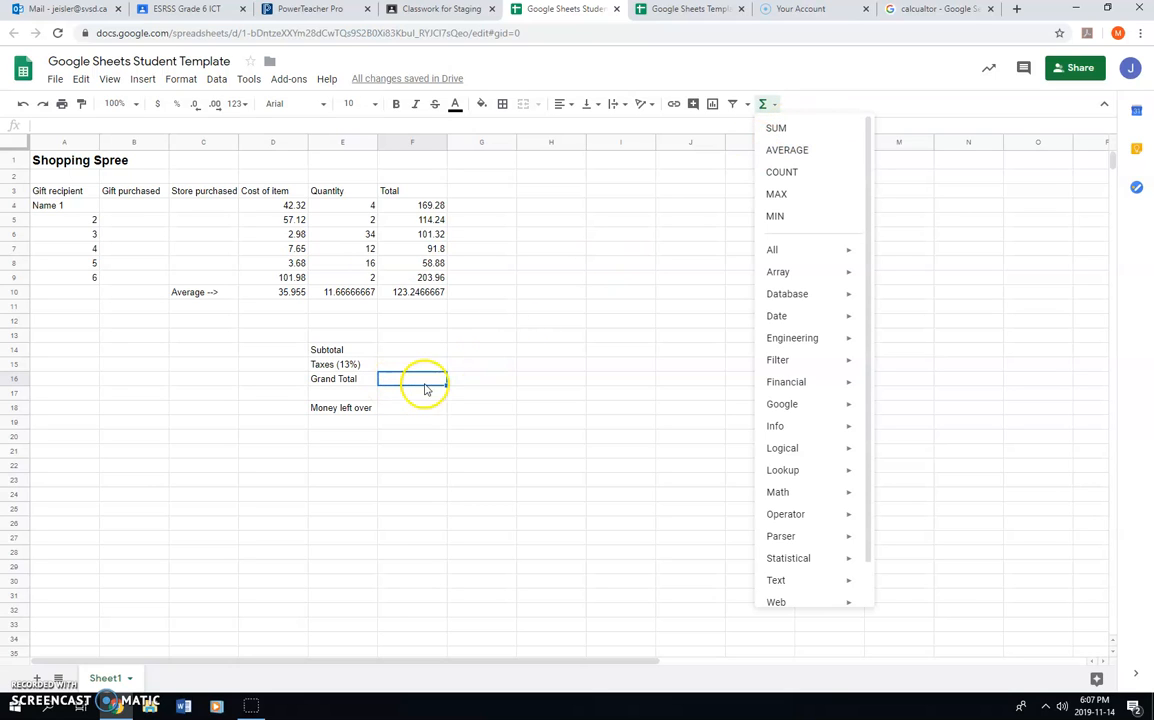
click(412, 408)
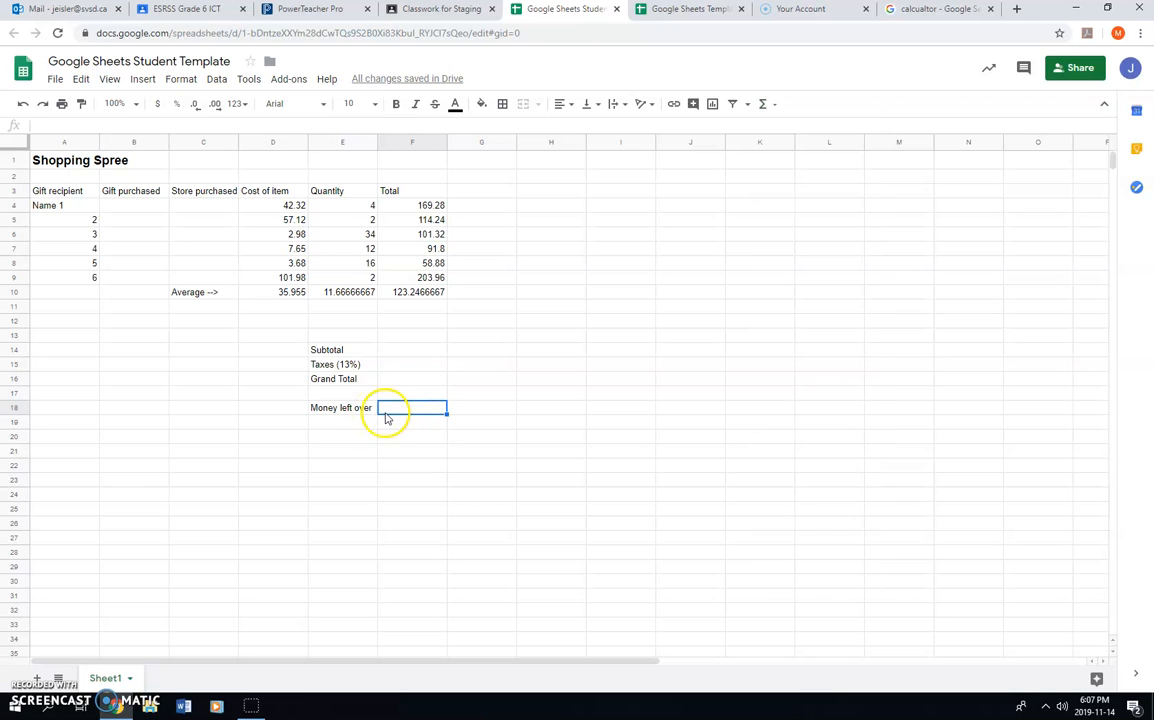
click(775, 103)
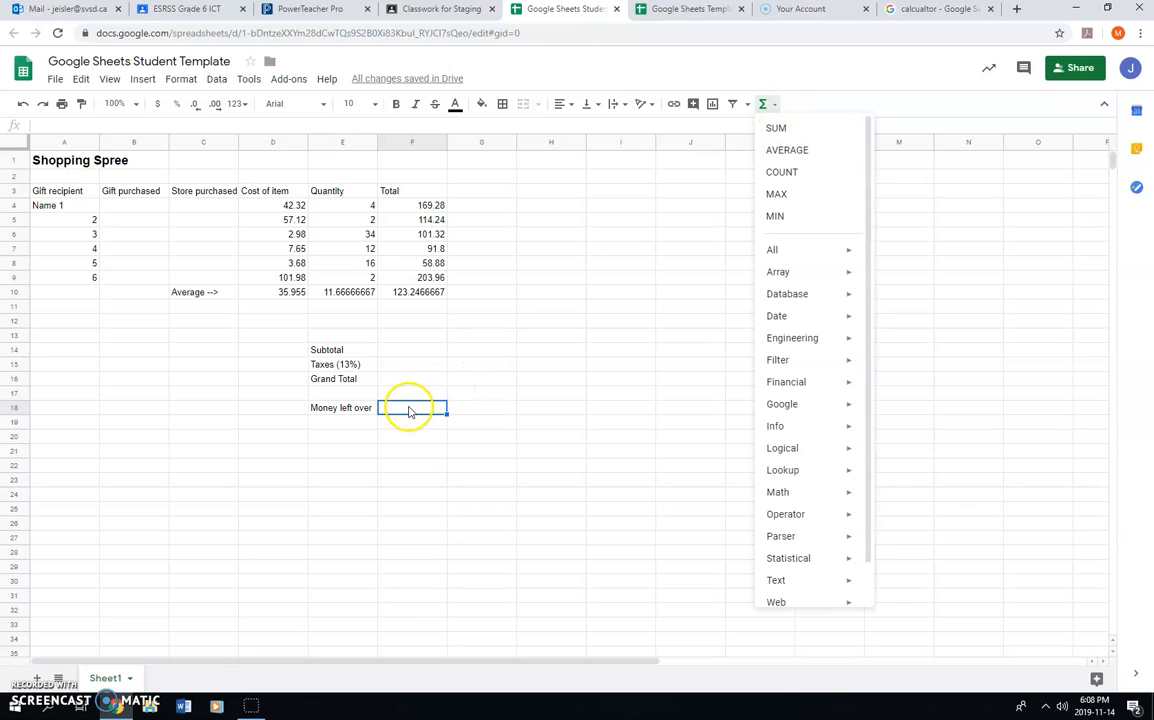
click(408, 408)
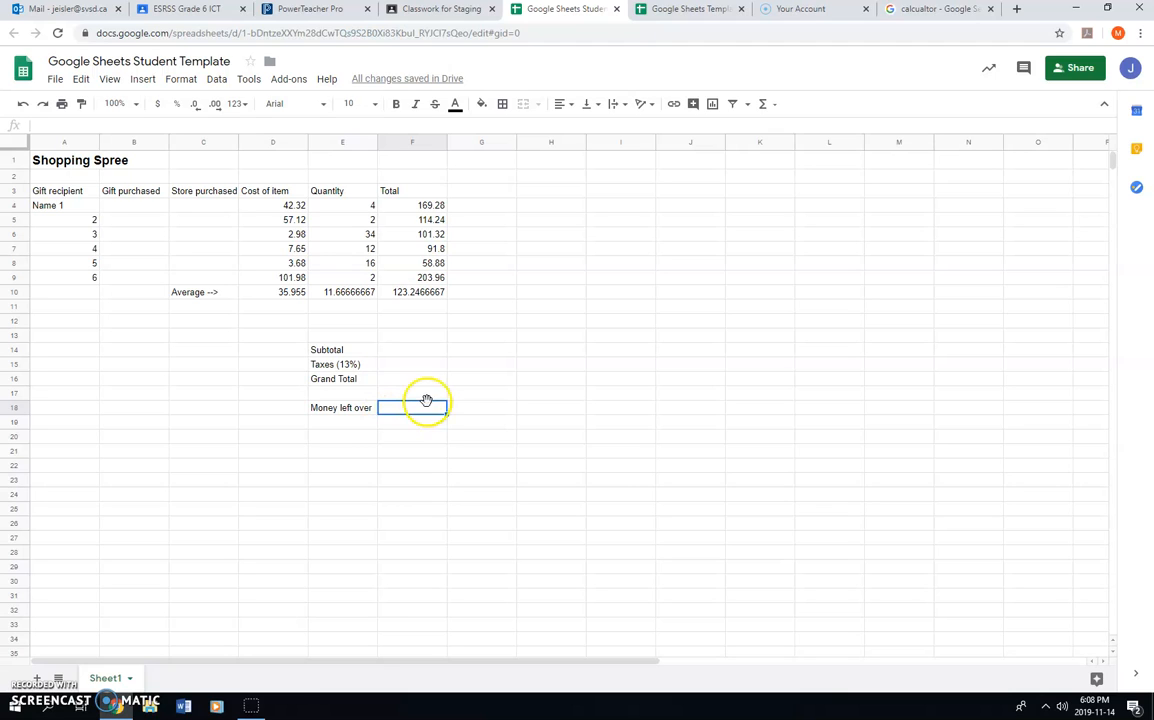
click(388, 380)
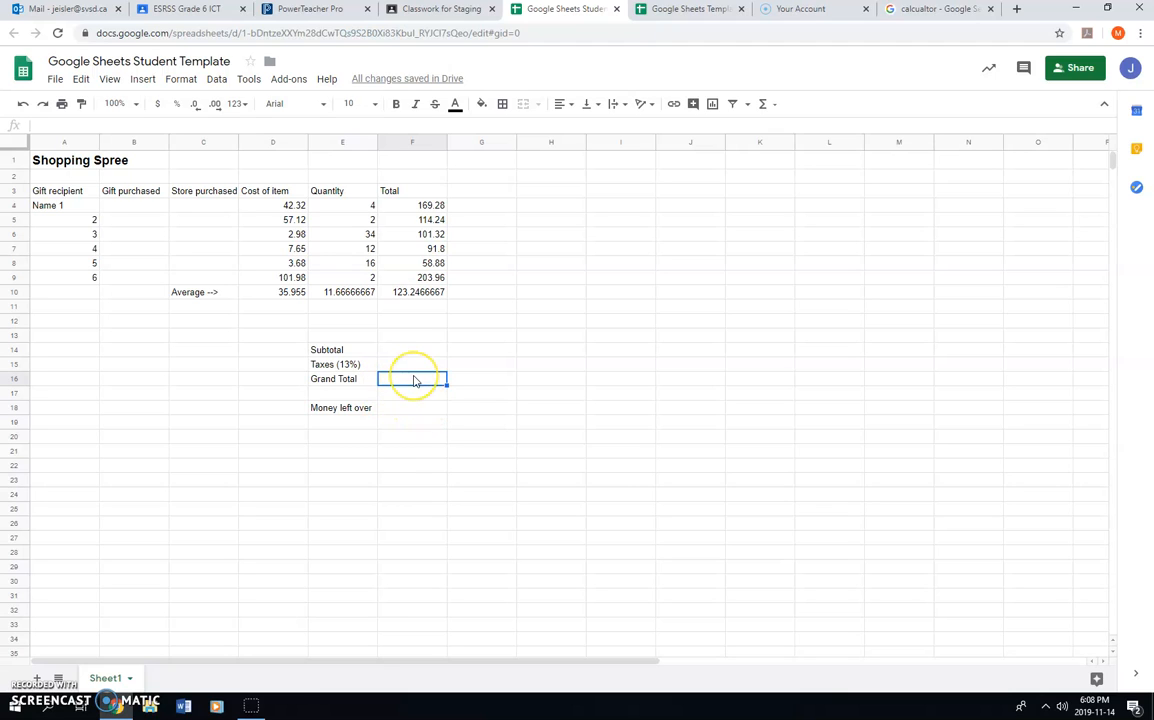
click(413, 408)
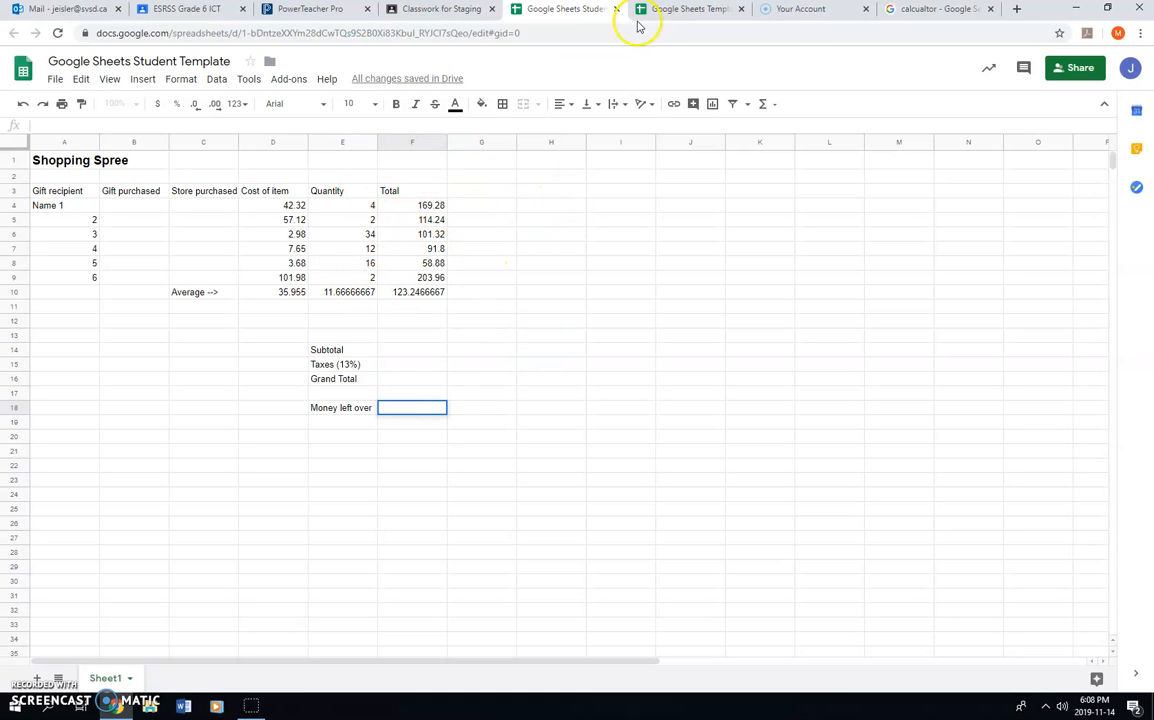
Step: Switch to the completed Google Sheets Template and review its charts and Money left over row
click(670, 11)
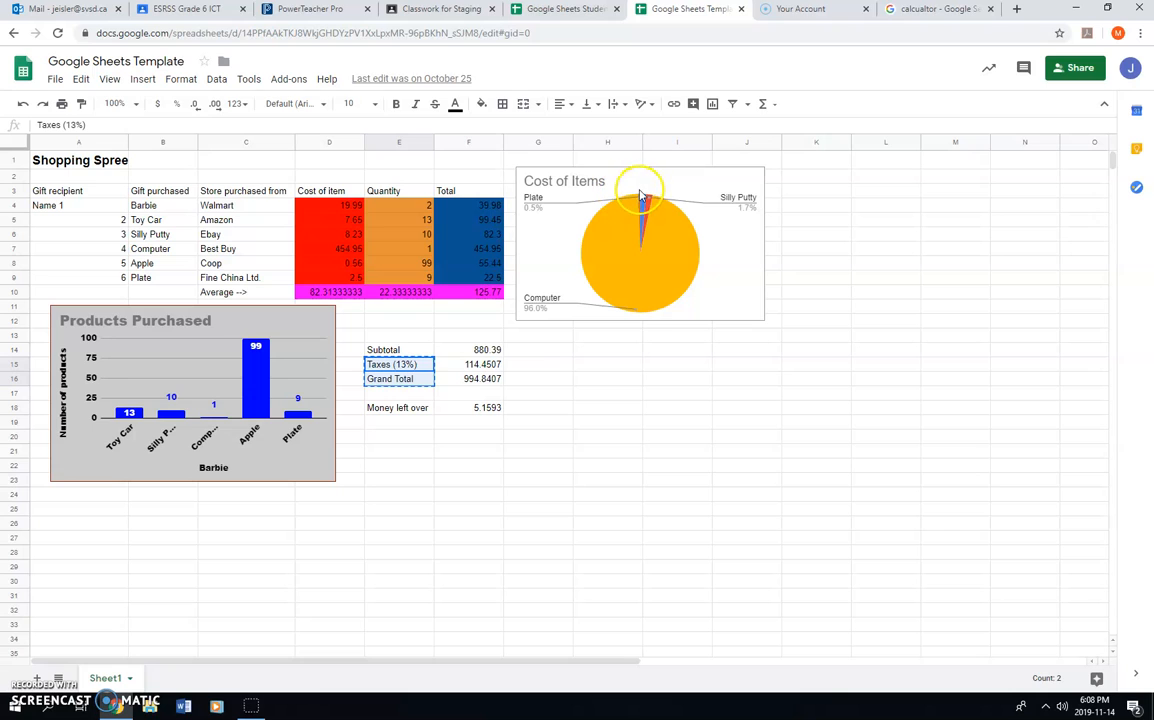
click(598, 394)
click(530, 409)
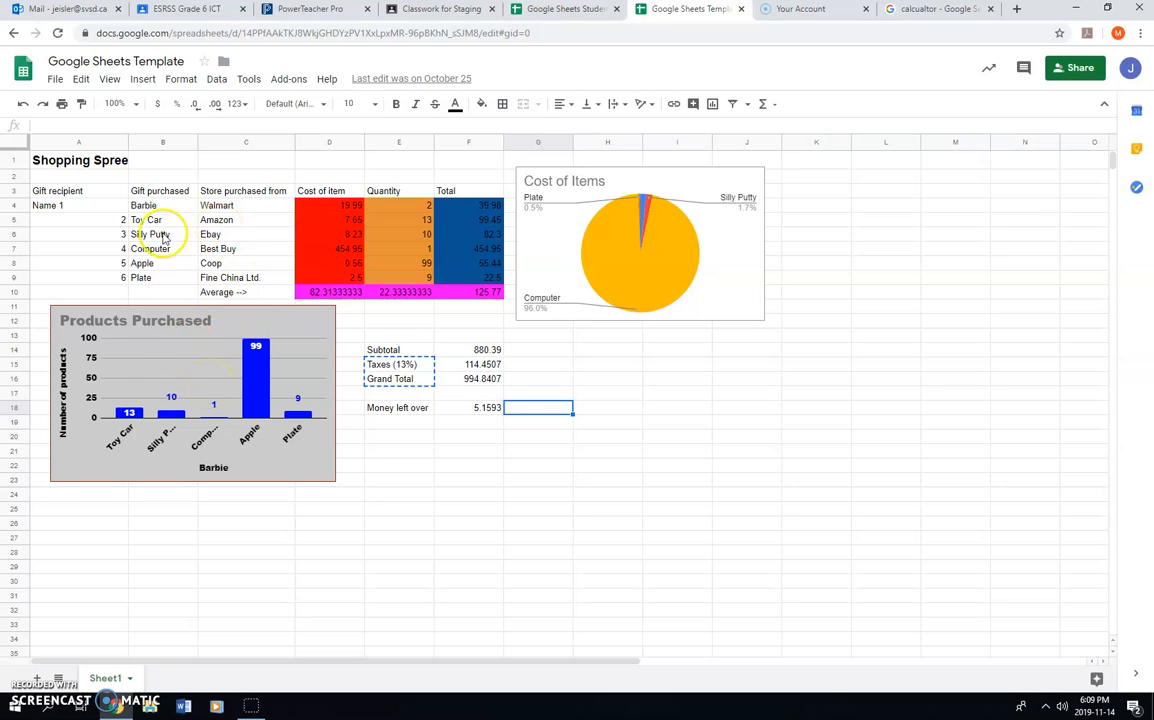
click(143, 80)
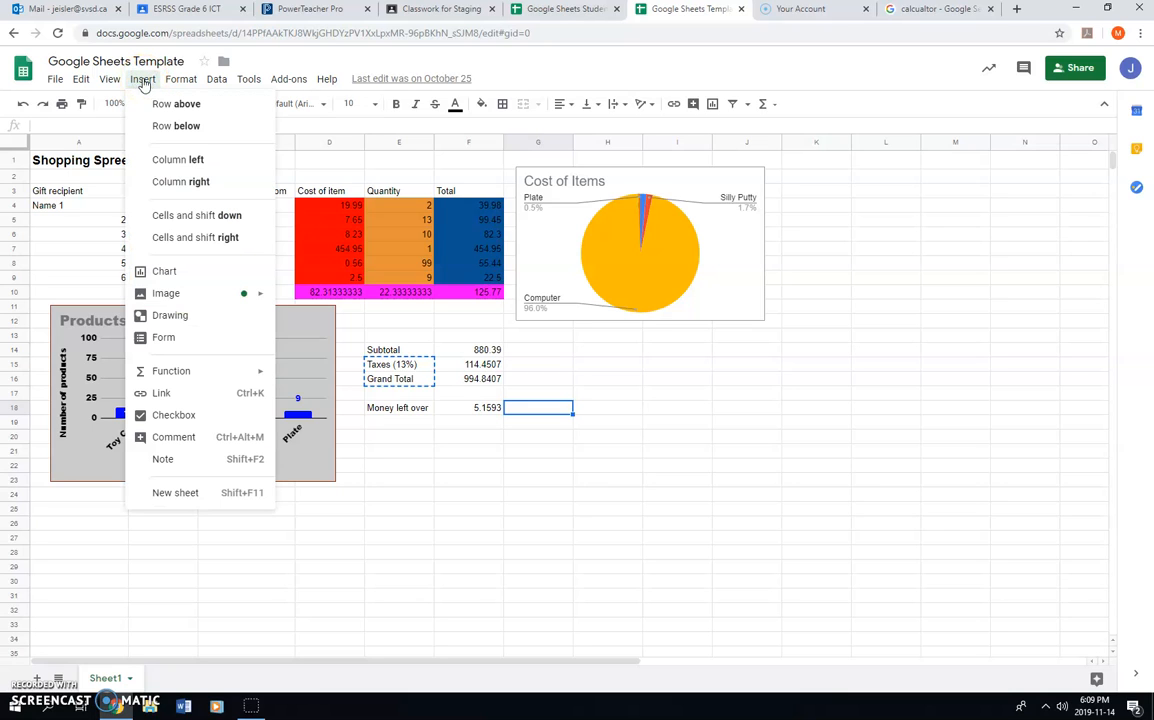
click(178, 276)
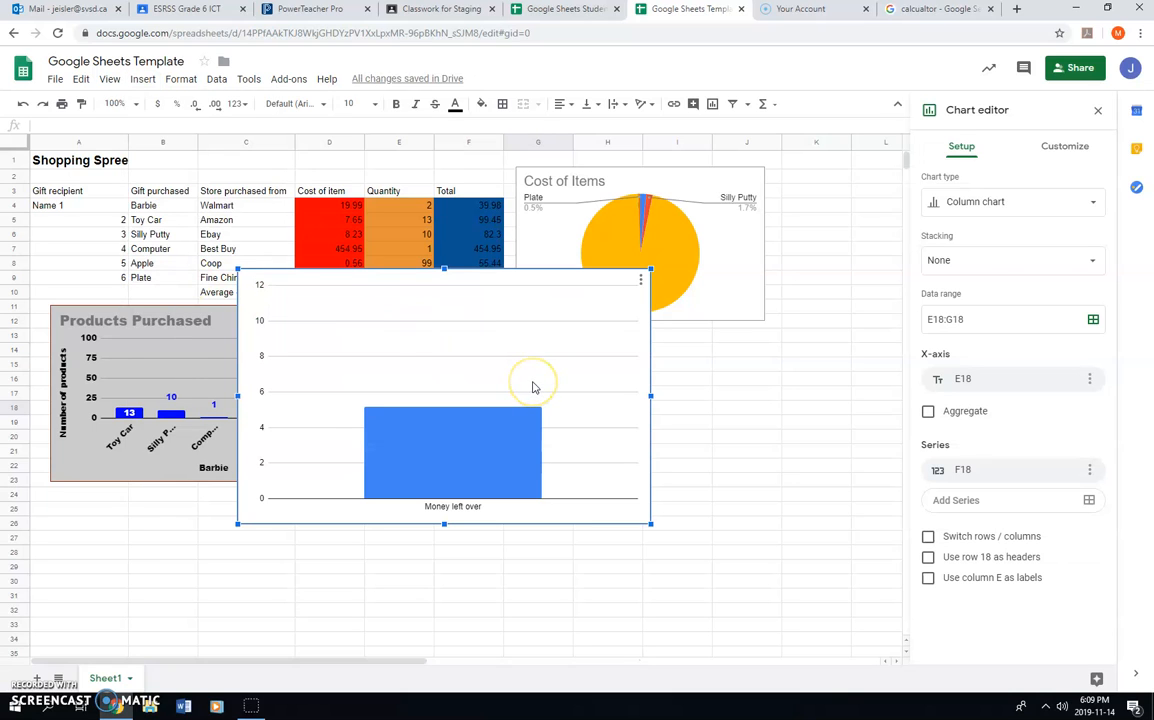
key(Delete)
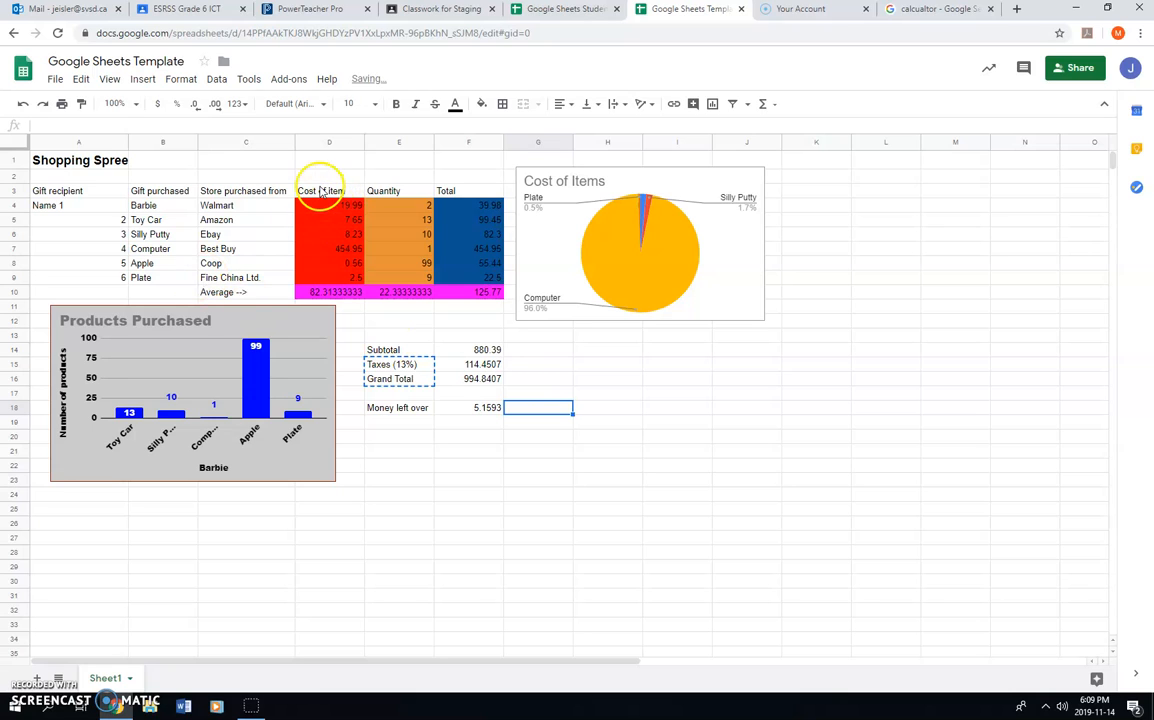
Step: Insert a pie chart of the Total column using the range F3:F9
click(468, 192)
drag(467, 215, 473, 279)
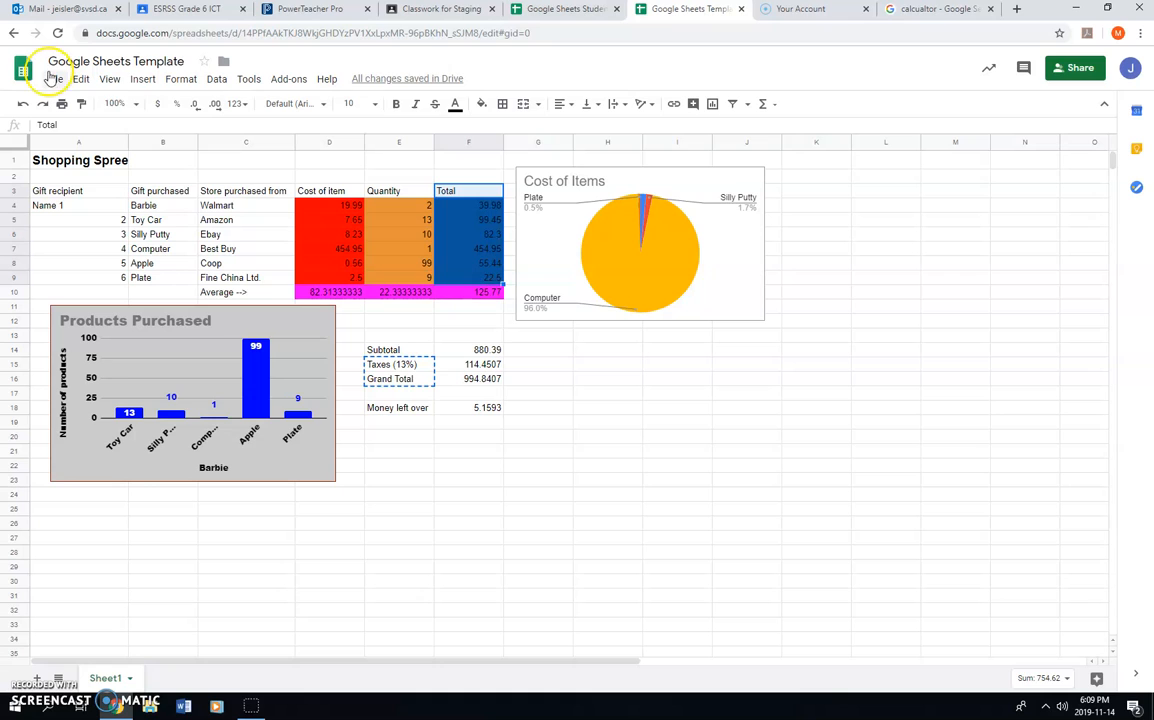
click(155, 80)
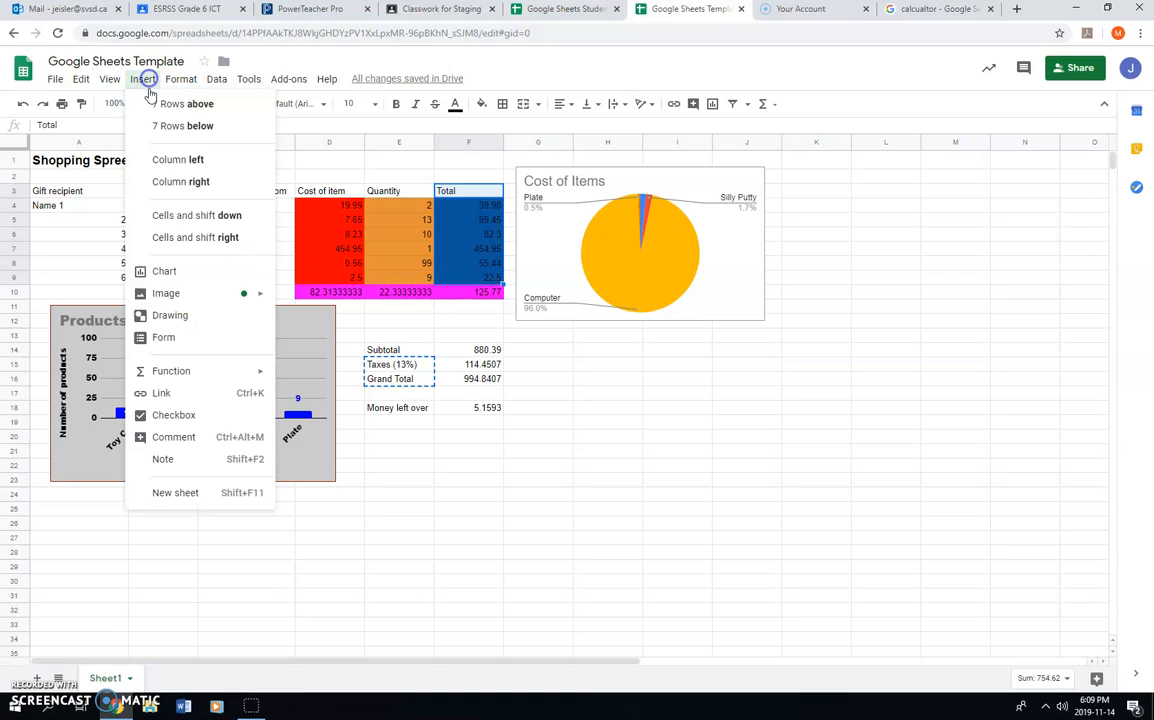
click(181, 268)
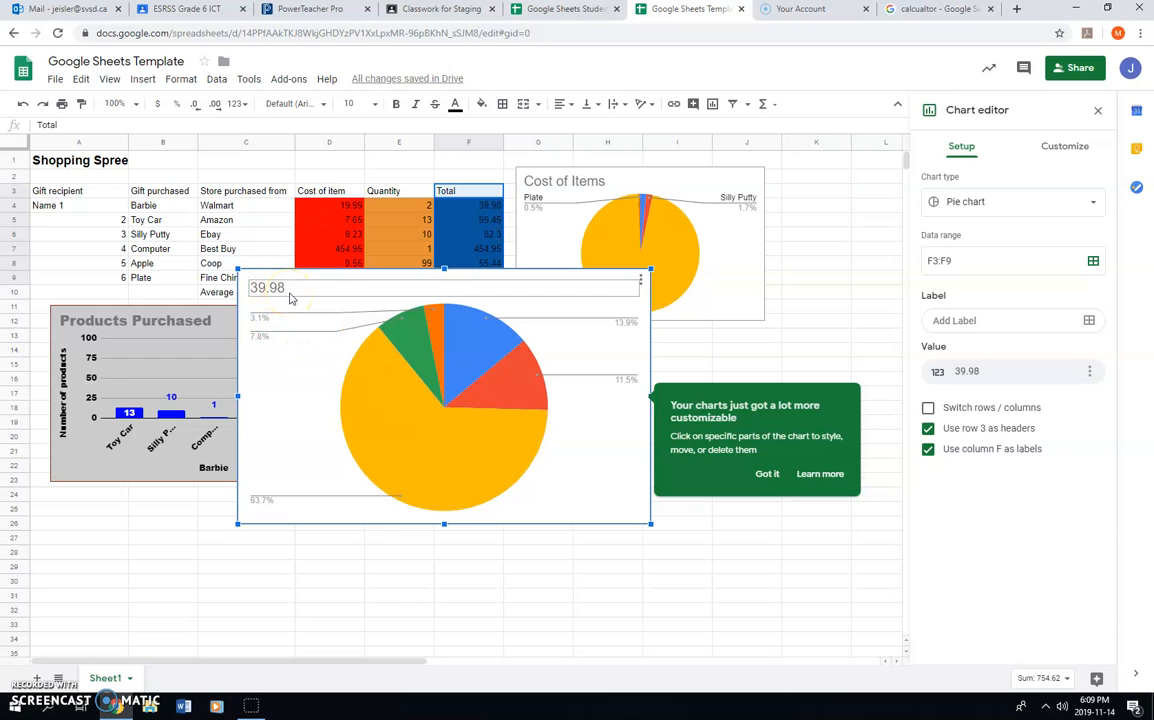
Step: Set the new pie chart's title to "Happy go lucky!" and delete the chart
double_click(277, 287)
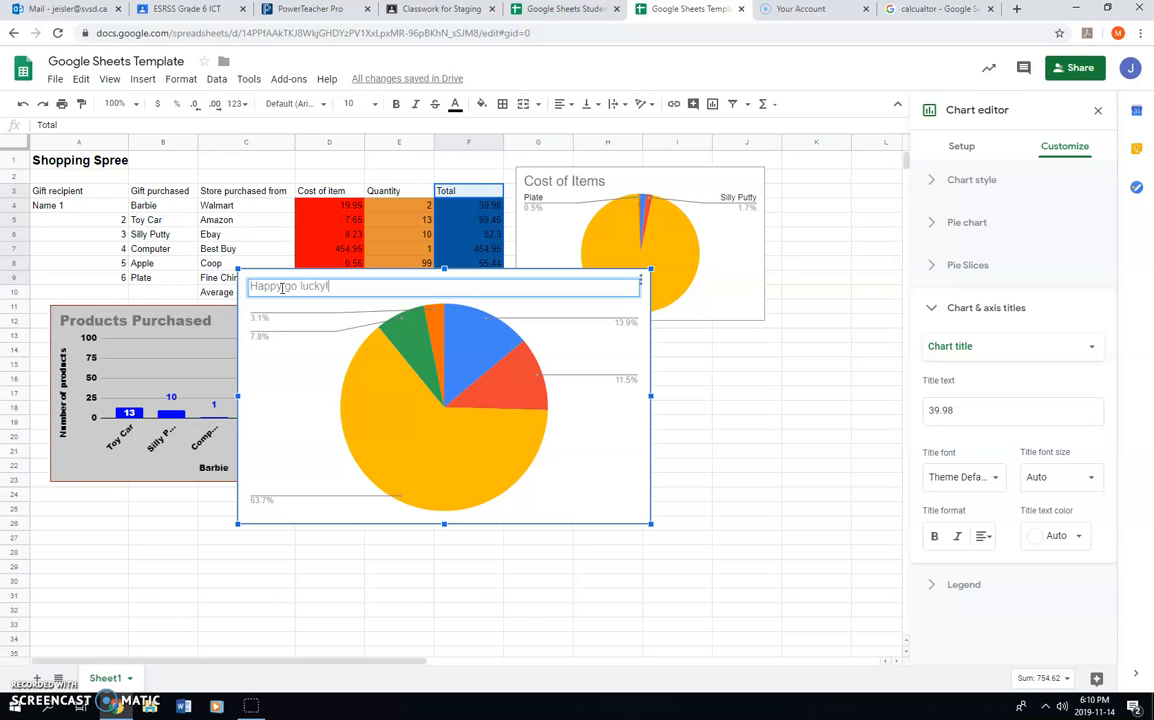
click(340, 288)
drag(339, 287, 258, 290)
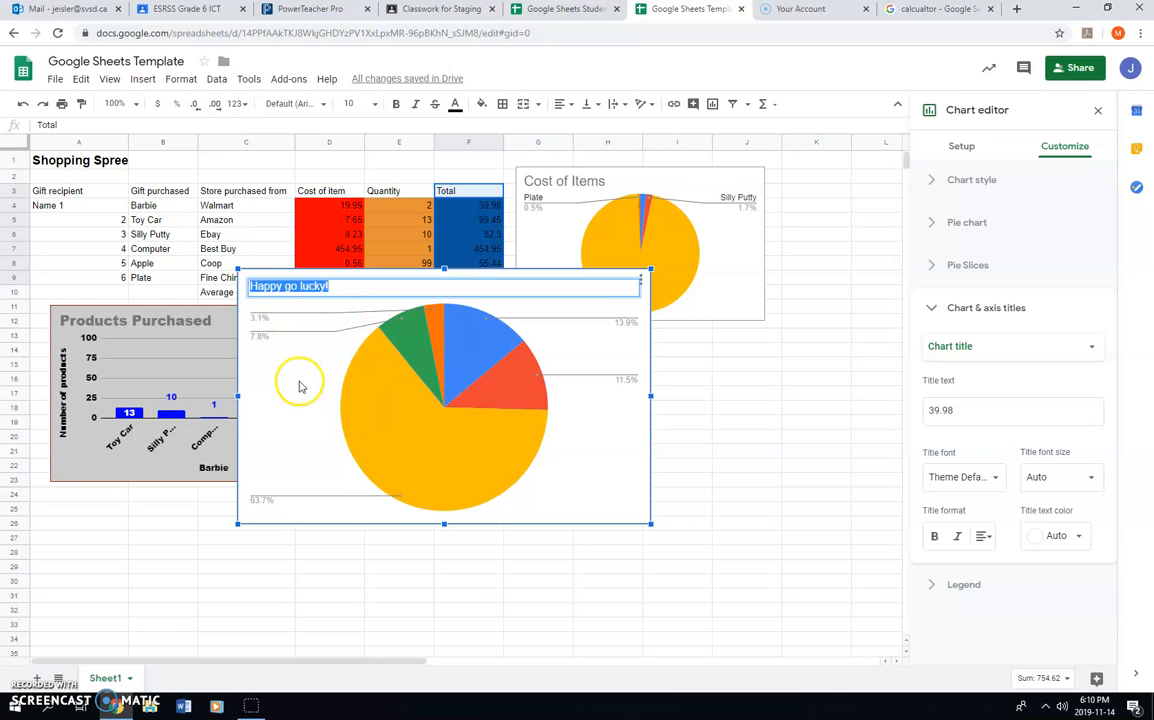
key(Return)
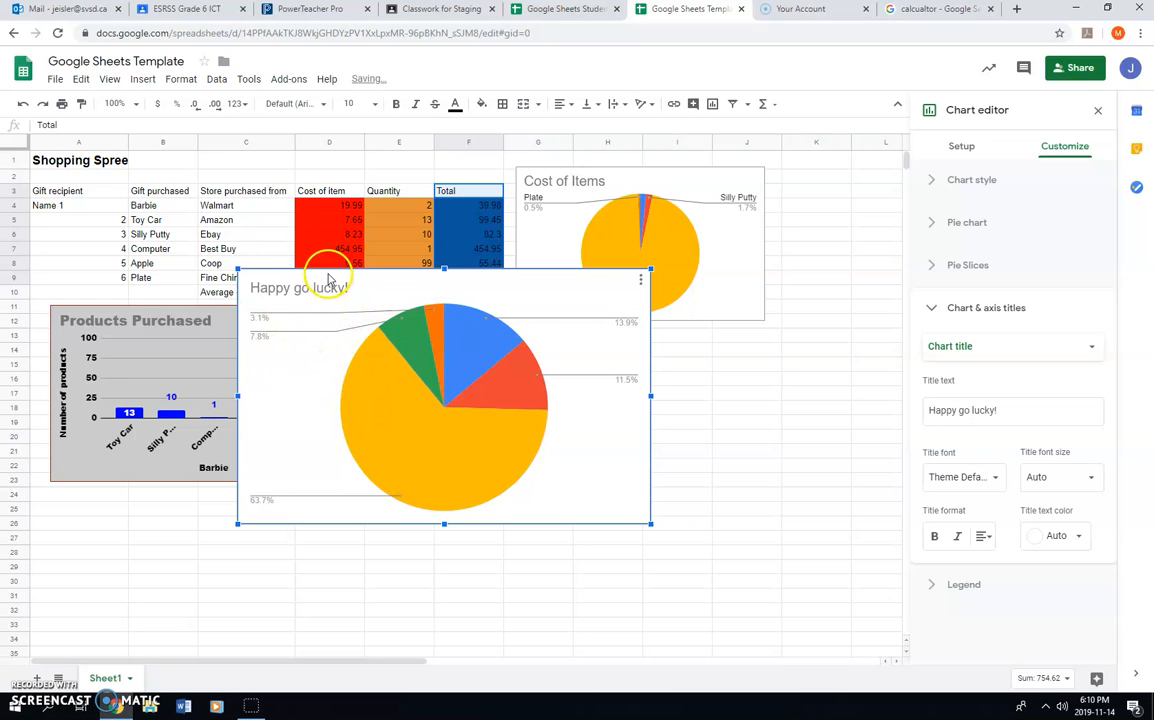
key(Delete)
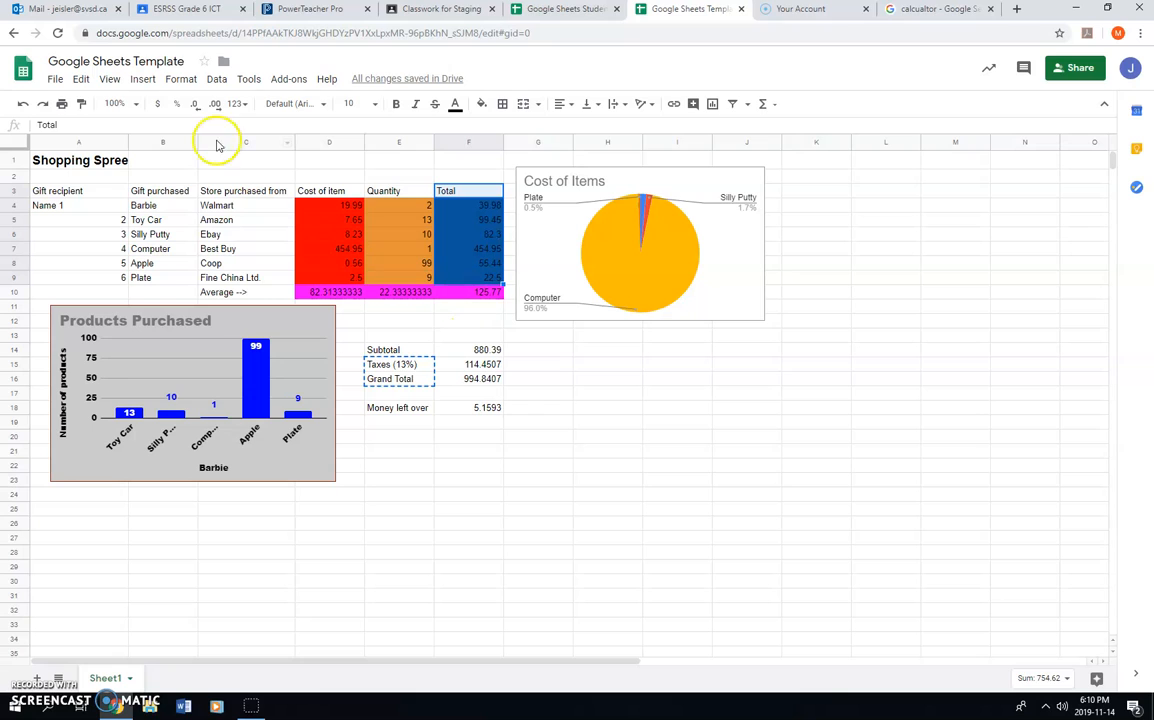
click(141, 80)
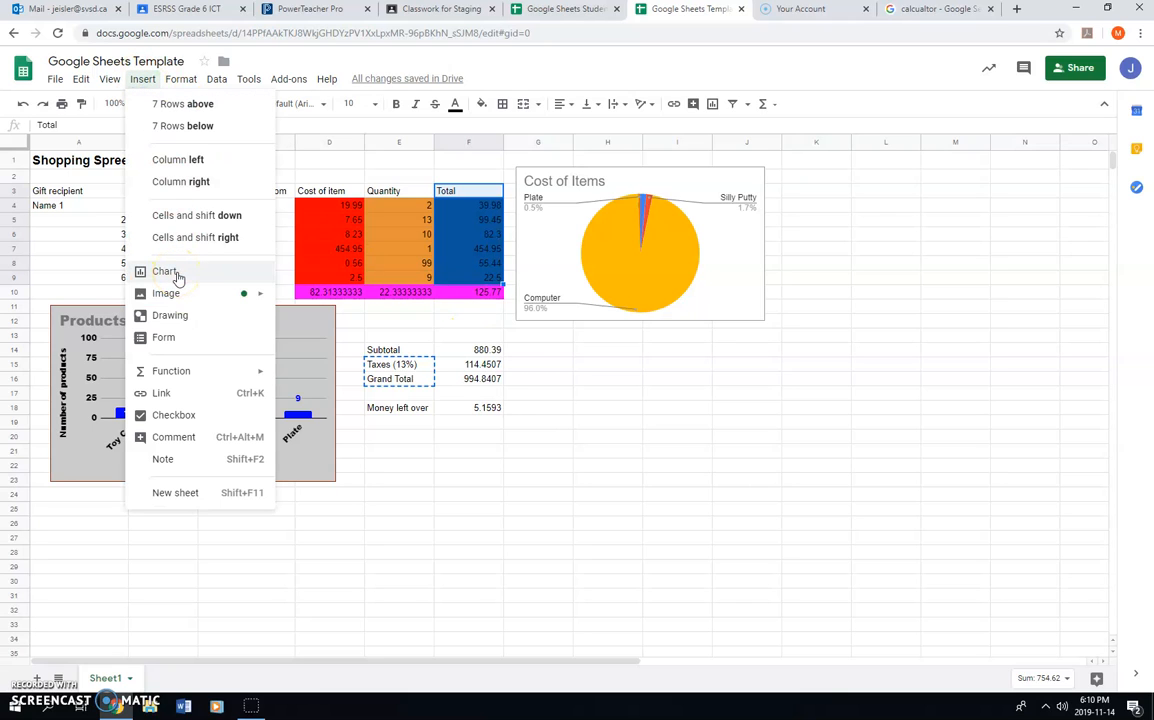
click(220, 80)
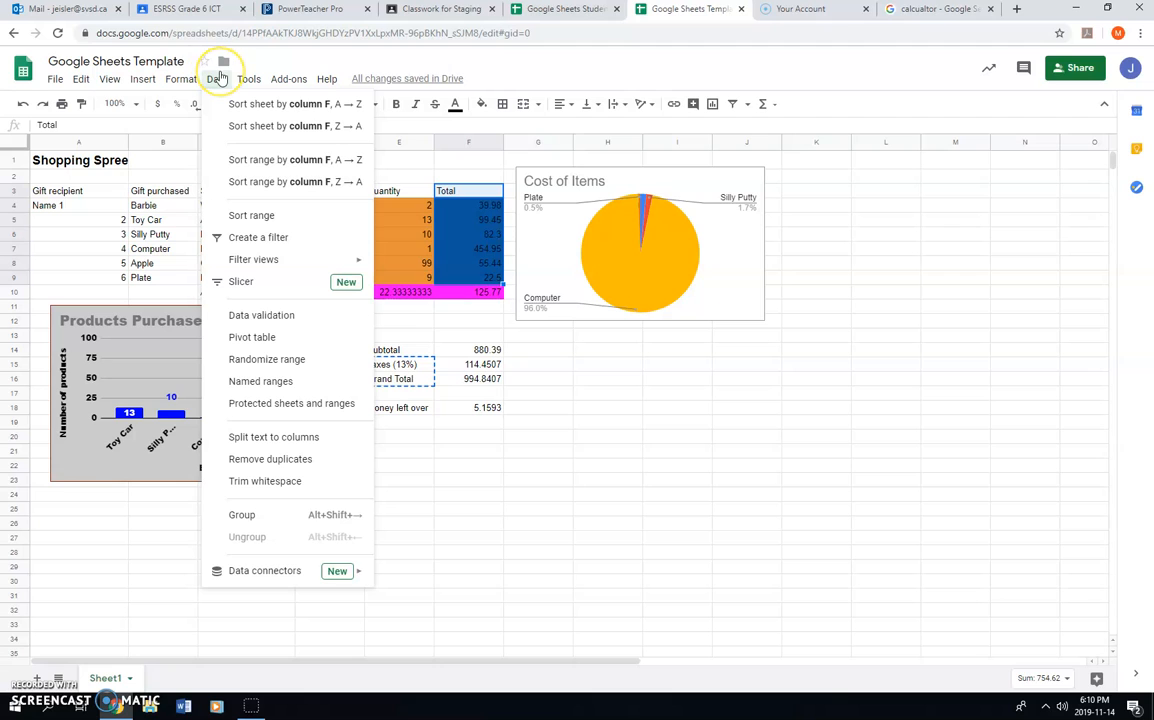
click(113, 80)
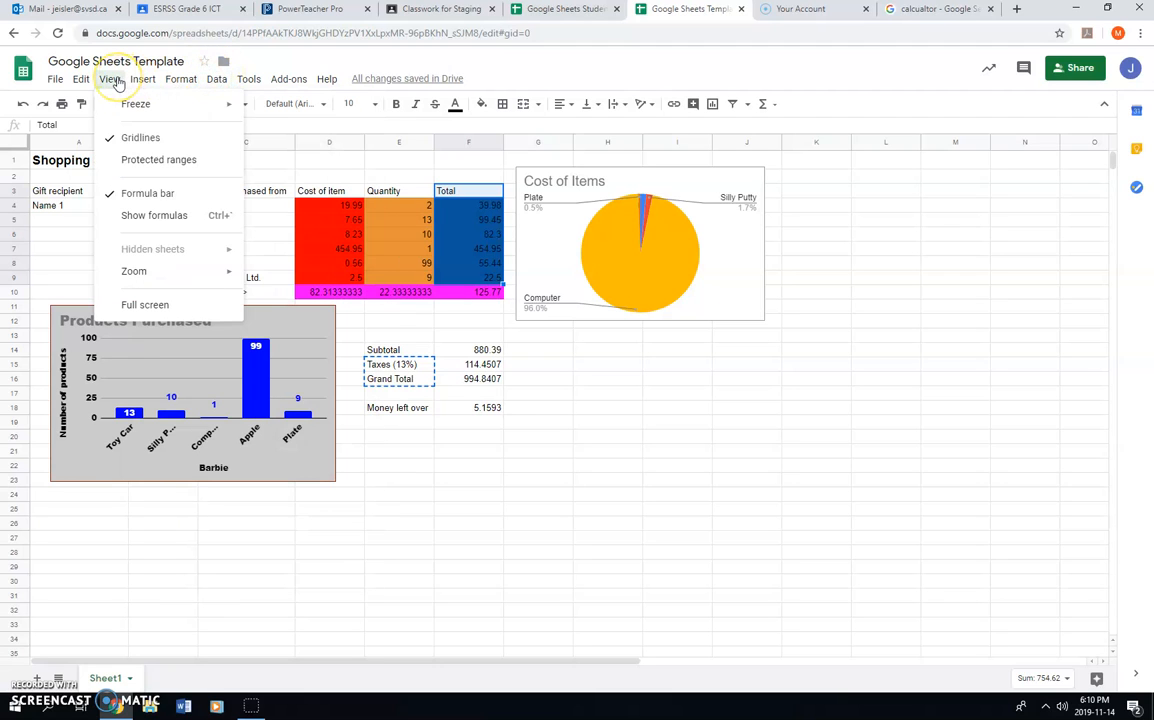
click(545, 366)
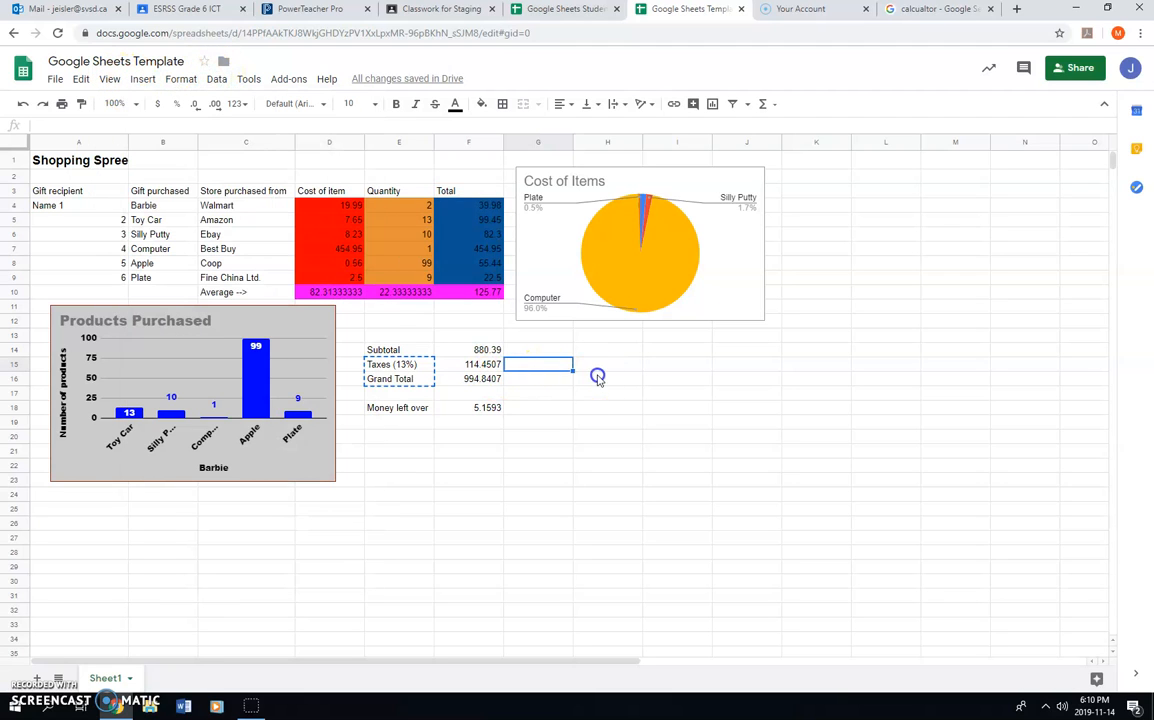
Step: Review the Google Sheets Assignment requirements in Google Classroom and return to the Google Sheets Template
click(447, 10)
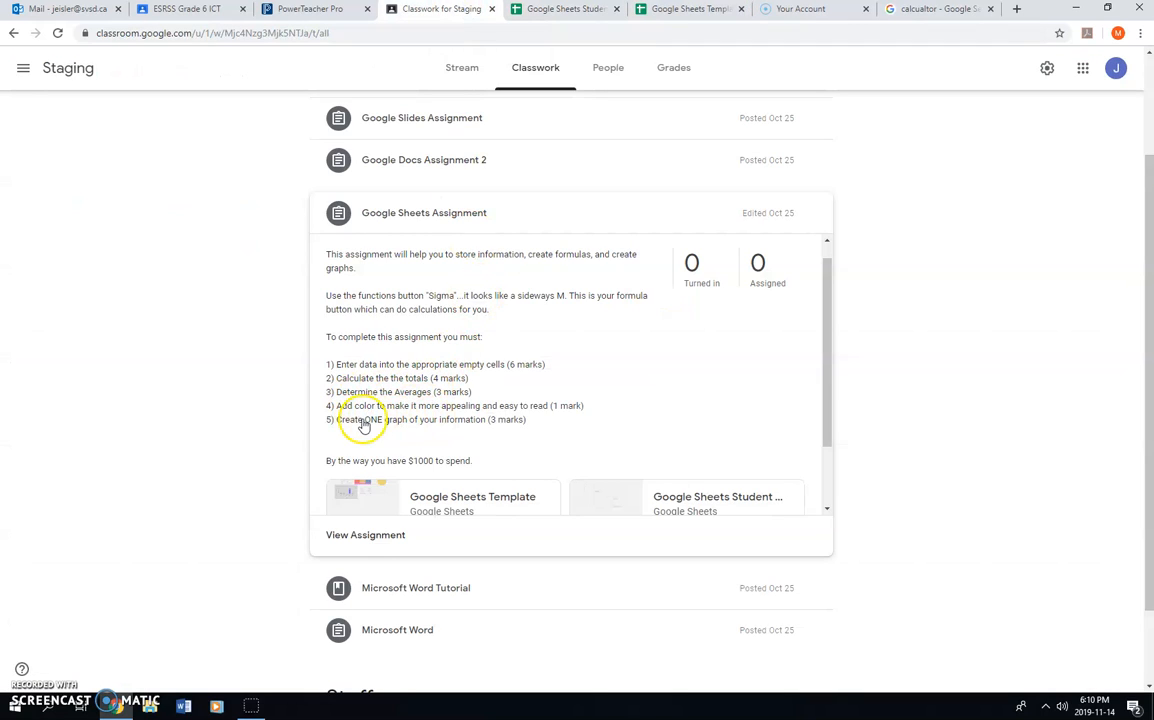
click(681, 10)
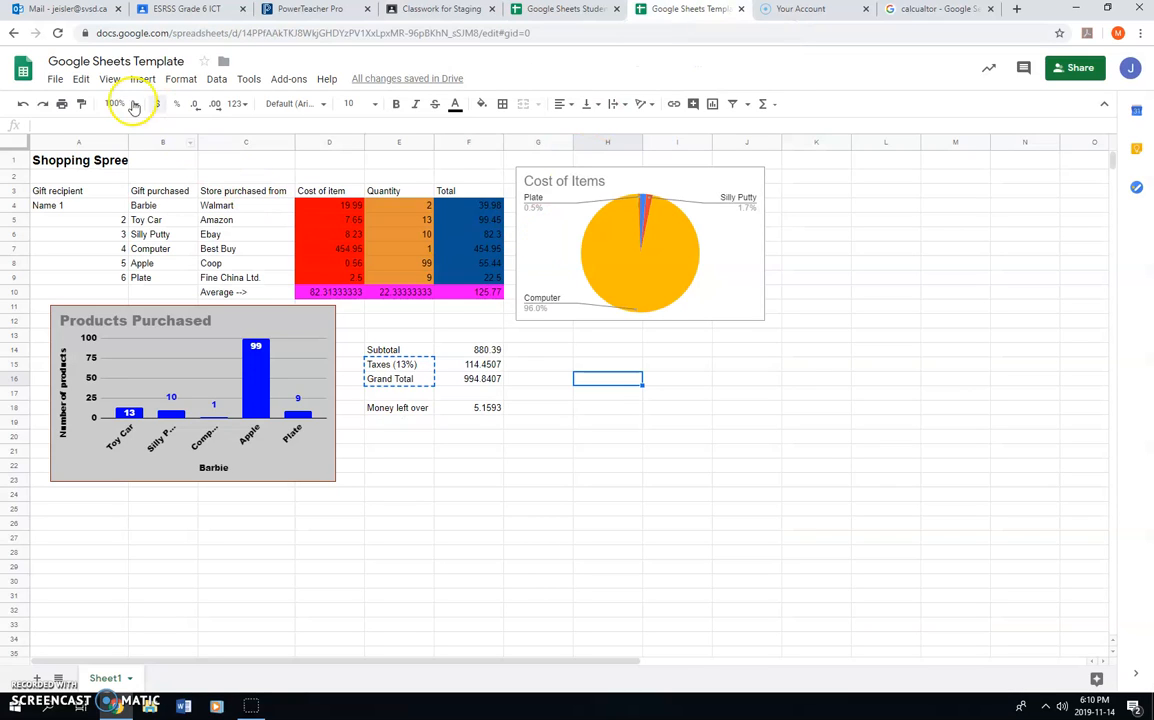